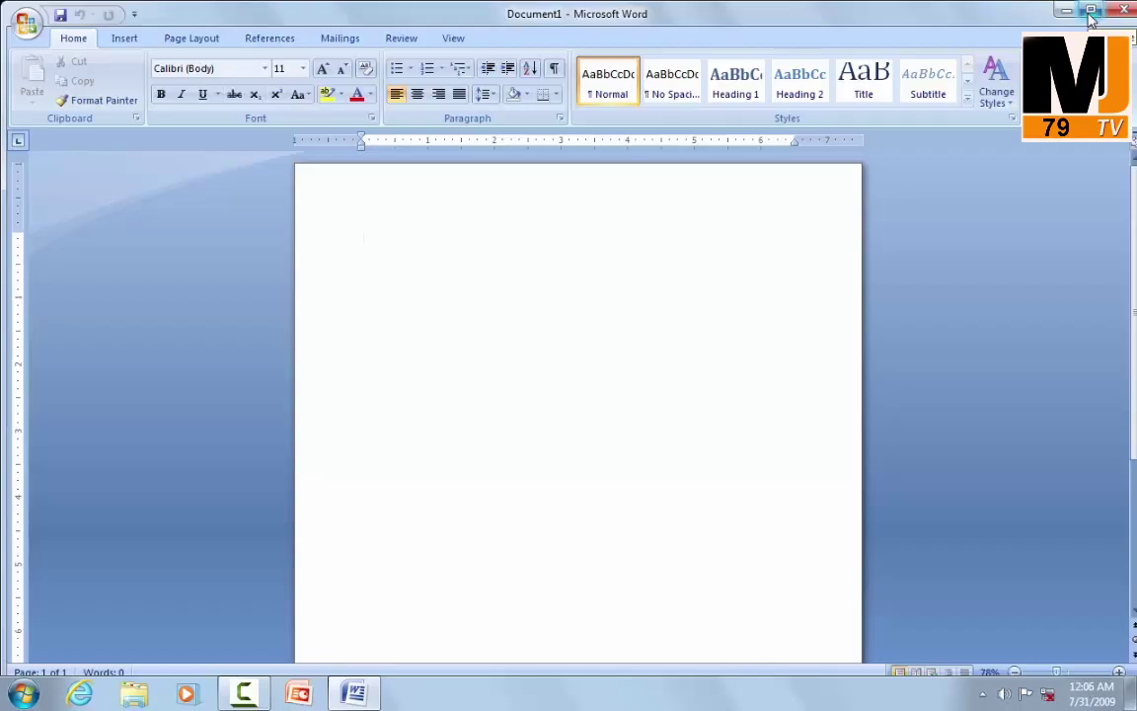
- Maximize the document window and look through the command groups for inserting content and page layout
left_click(1091, 14)
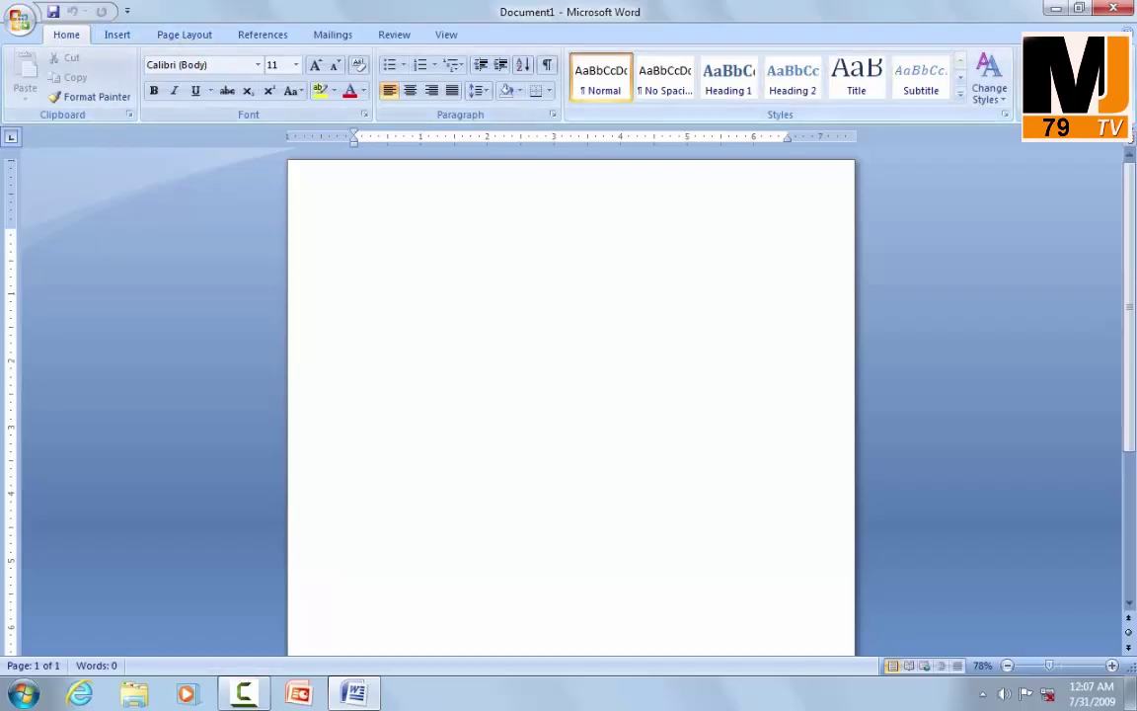
left_click(118, 36)
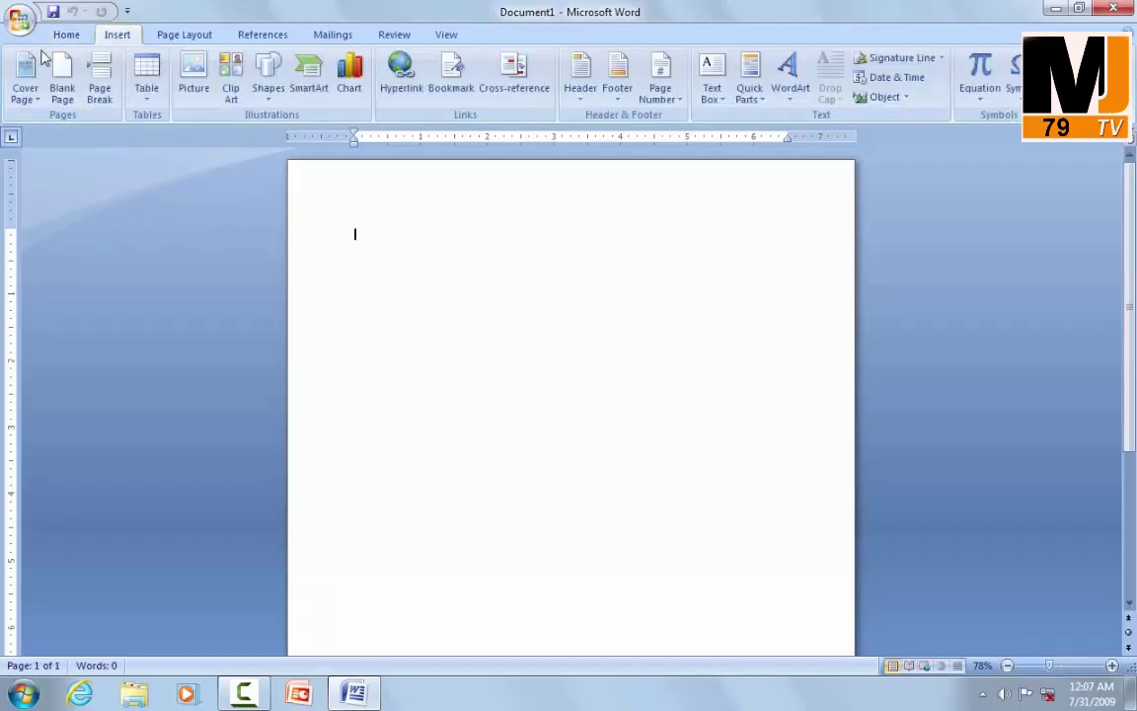
left_click(201, 36)
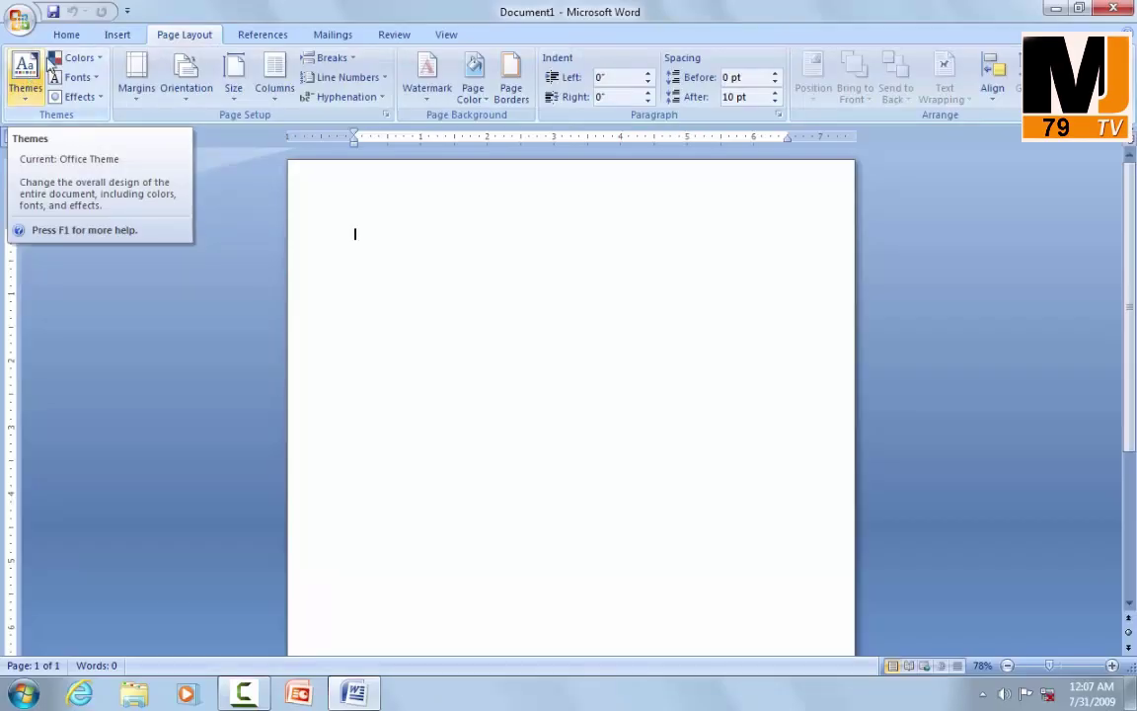
left_click(66, 35)
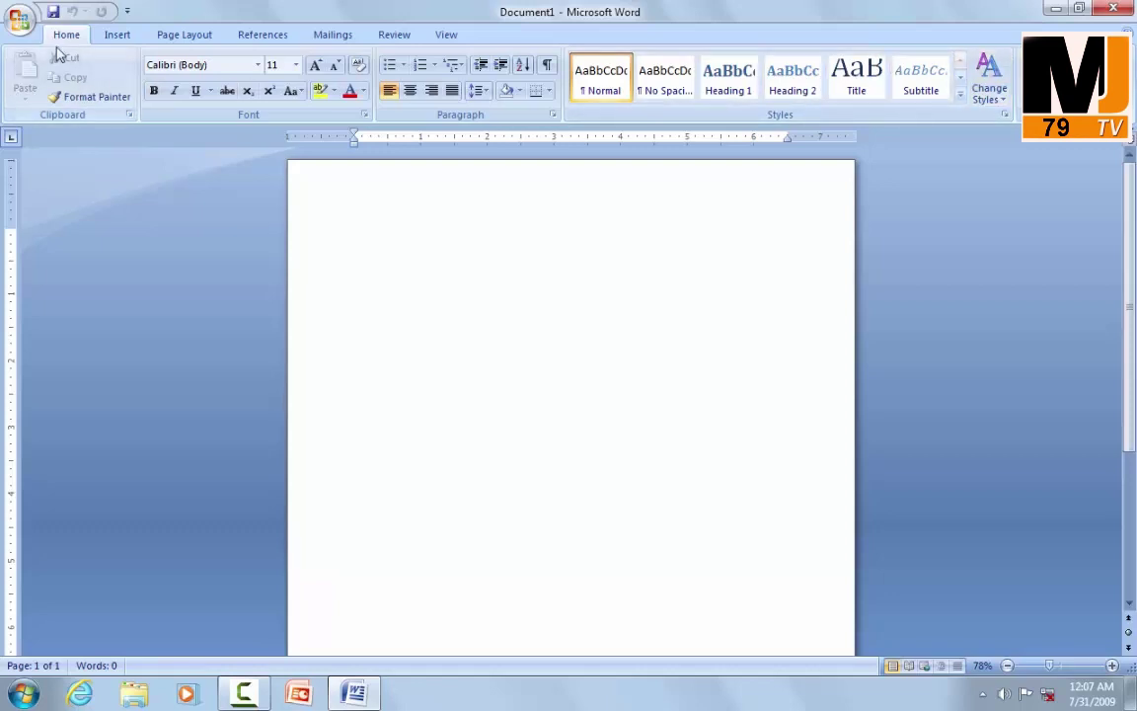
left_click(117, 35)
left_click(183, 35)
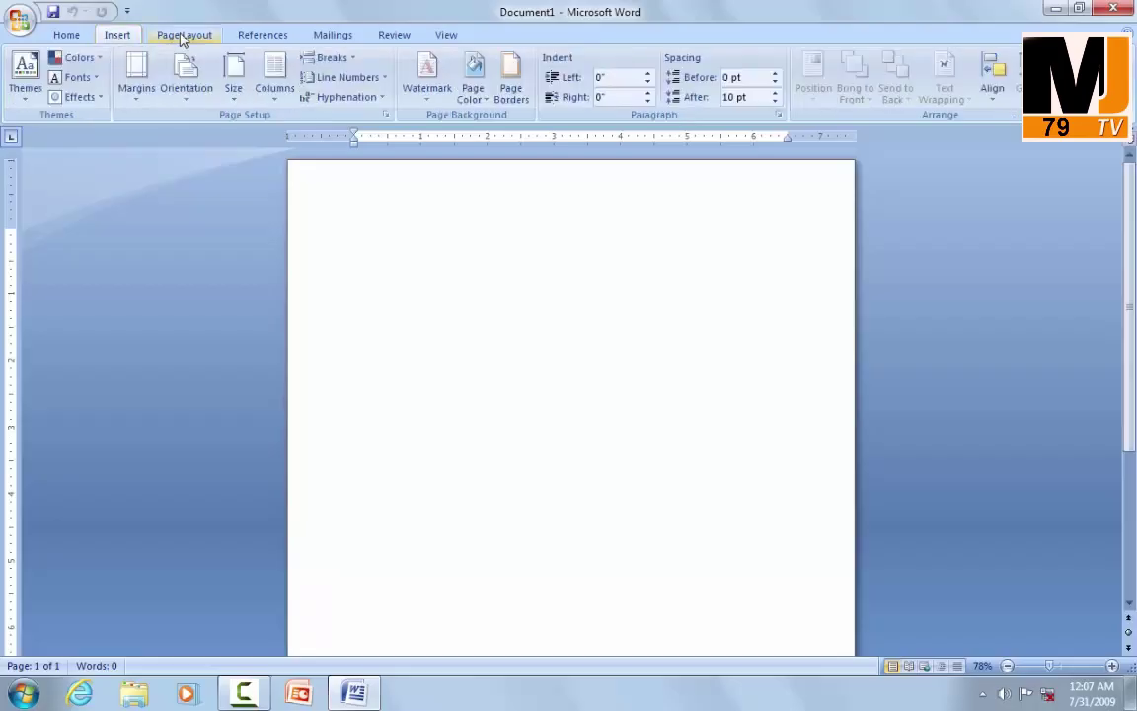
left_click(65, 35)
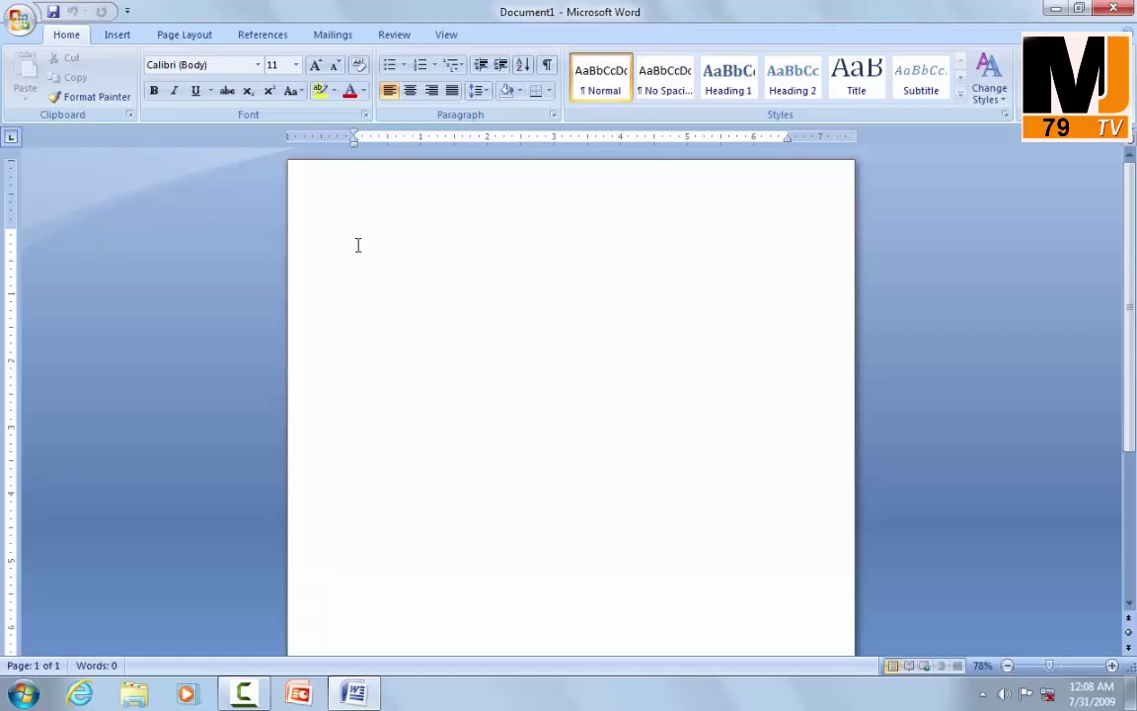
- Generate three paragraphs of sample text in the blank document with =rand()
type("=rand()")
key("Return")
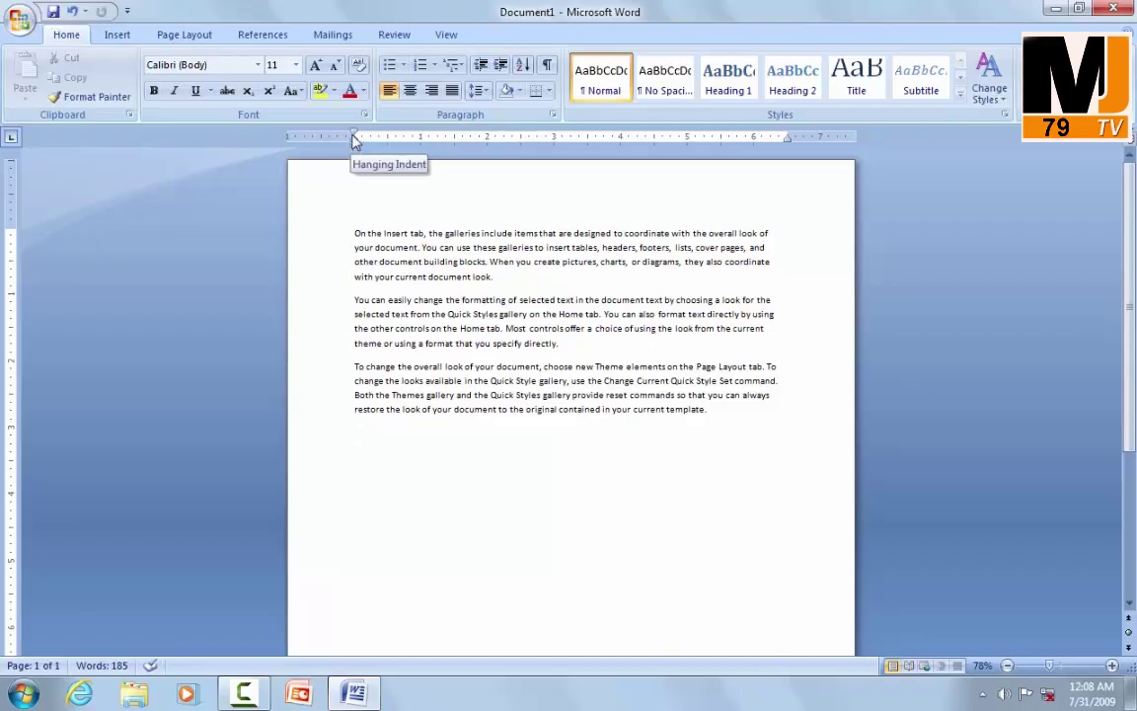
- Narrow the left and right margins to about 0.4 inch and slightly reduce the top margin
left_click_drag(356, 148, 313, 145)
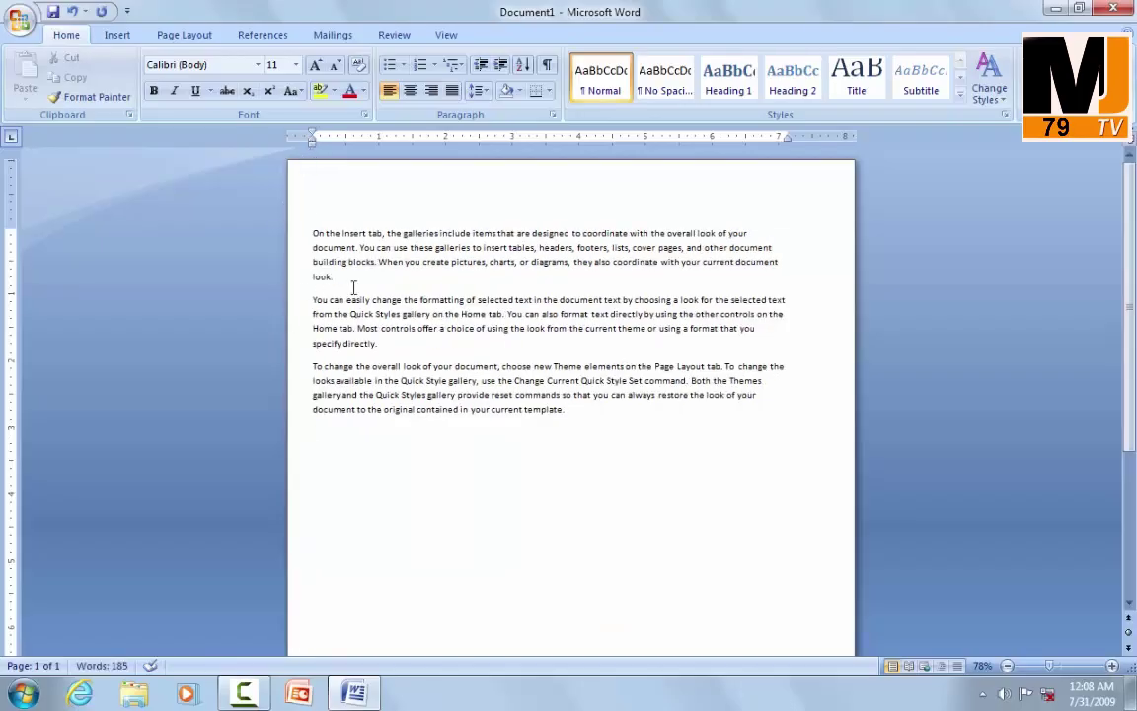
left_click_drag(786, 136, 827, 142)
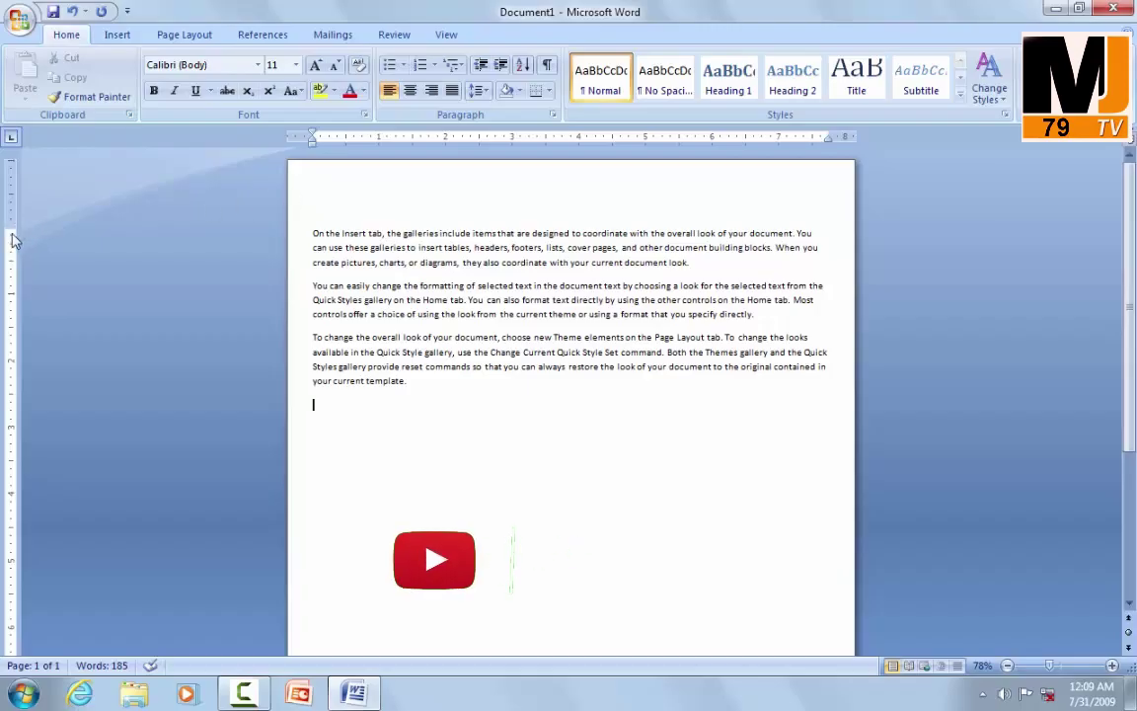
left_click_drag(13, 204, 15, 180)
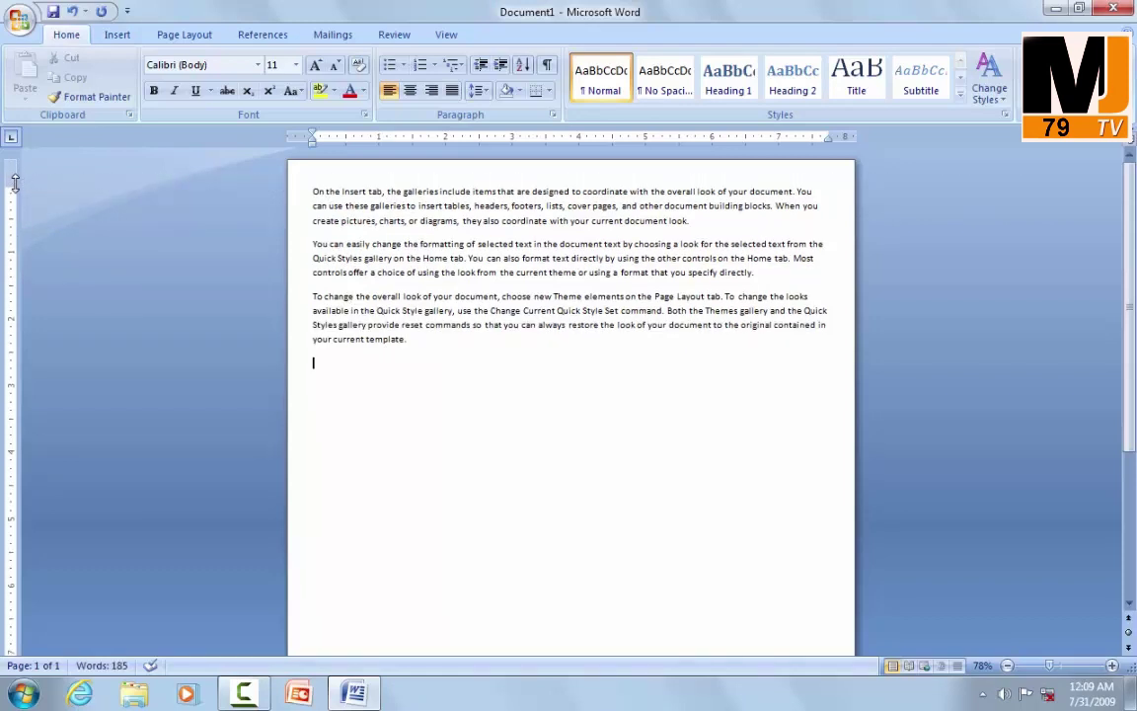
left_click_drag(13, 167, 13, 221)
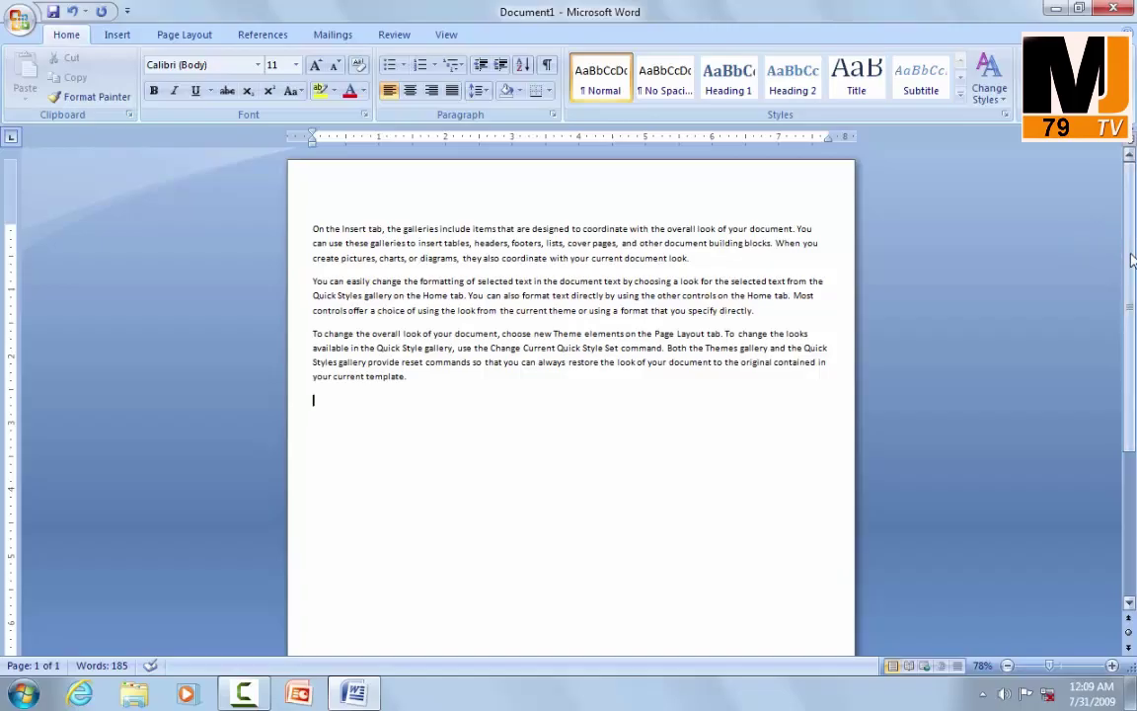
- View the page at 110% and 70% zoom, and settle on 89%
left_click_drag(1132, 249, 1120, 274)
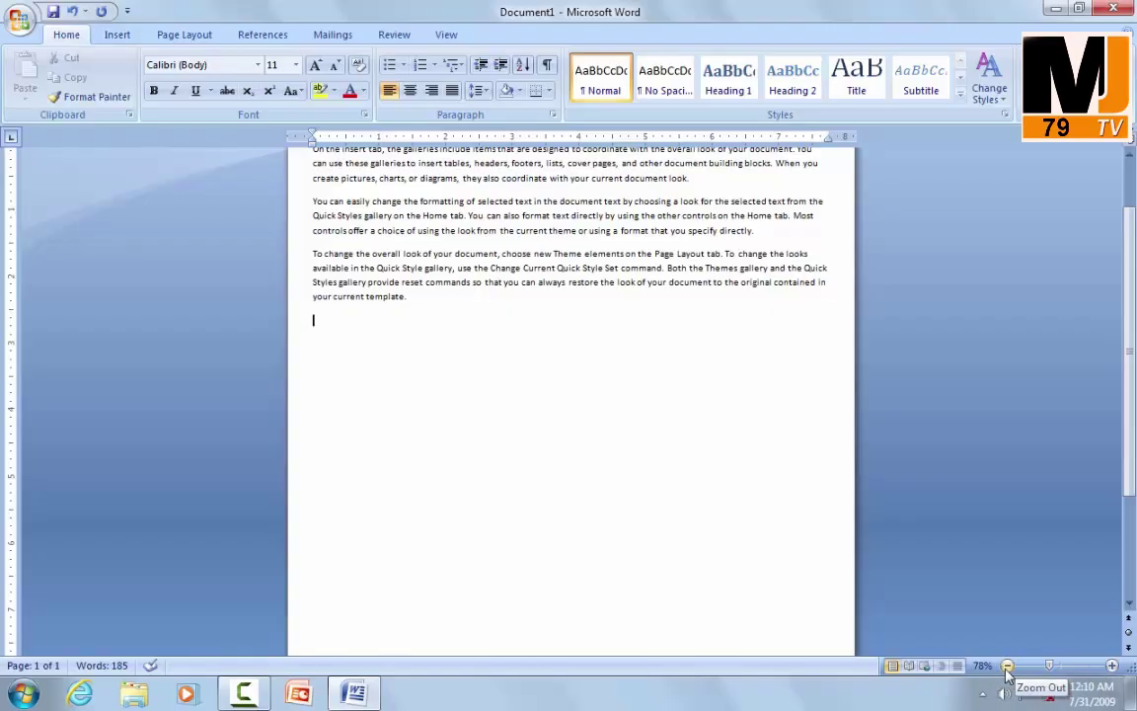
left_click(1112, 666)
left_click(1113, 666)
left_click(1112, 667)
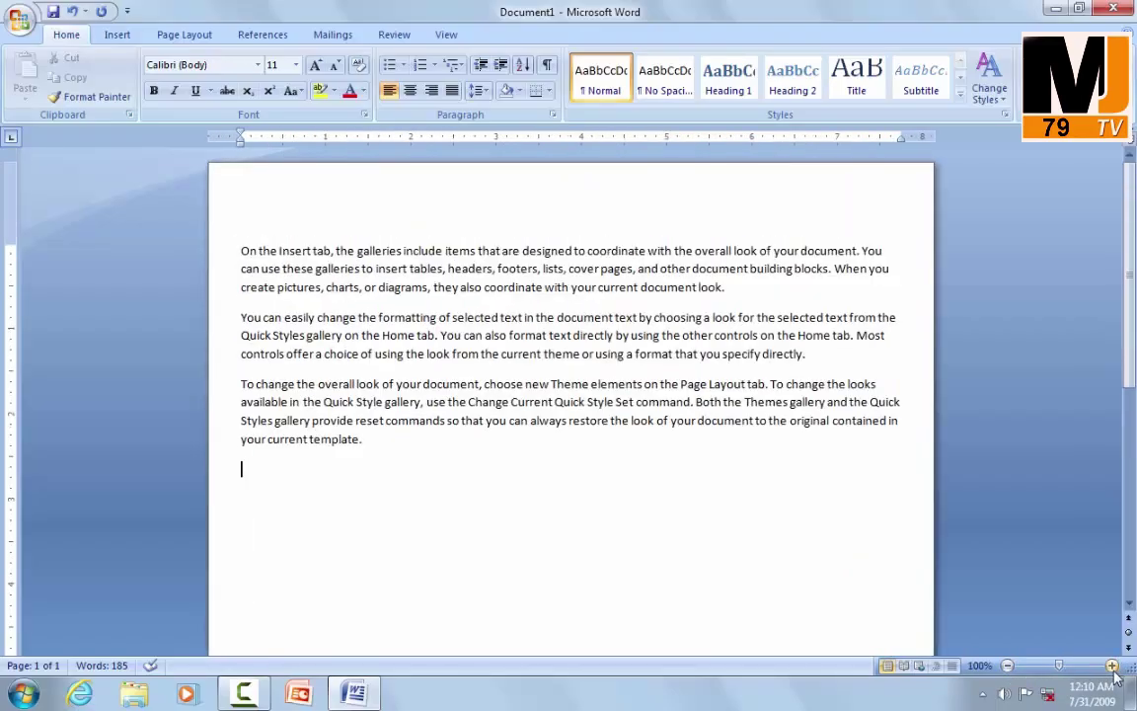
left_click(1112, 666)
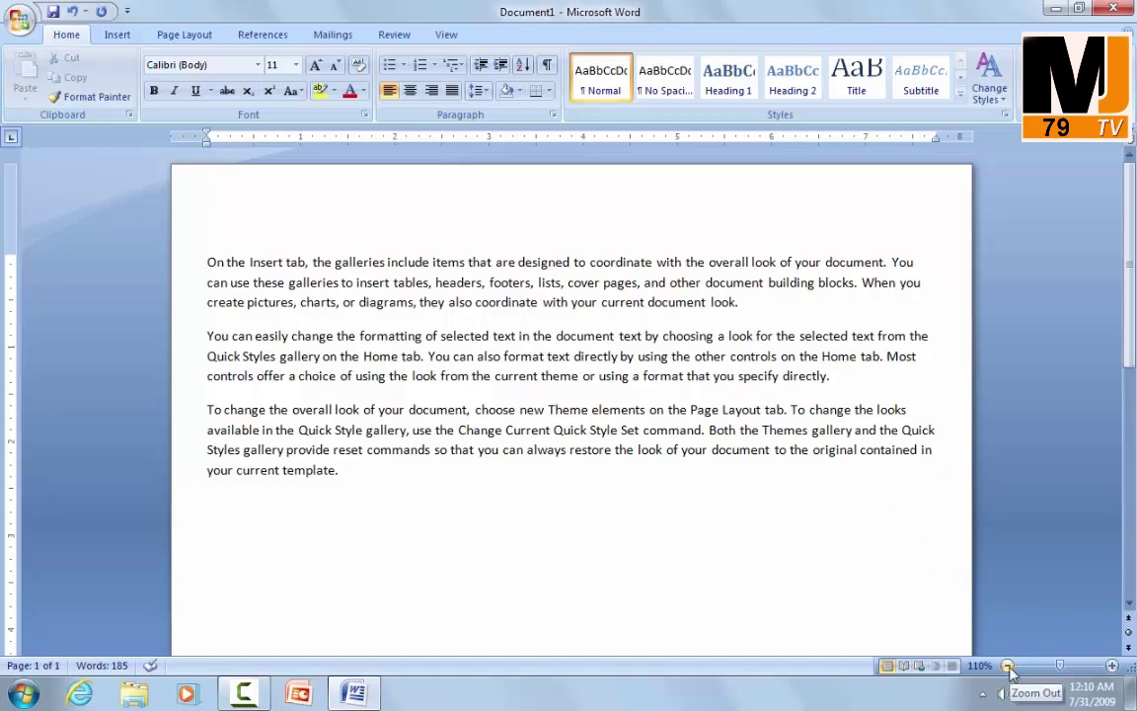
left_click(1008, 666)
left_click(1007, 666)
left_click(1008, 666)
left_click(1007, 666)
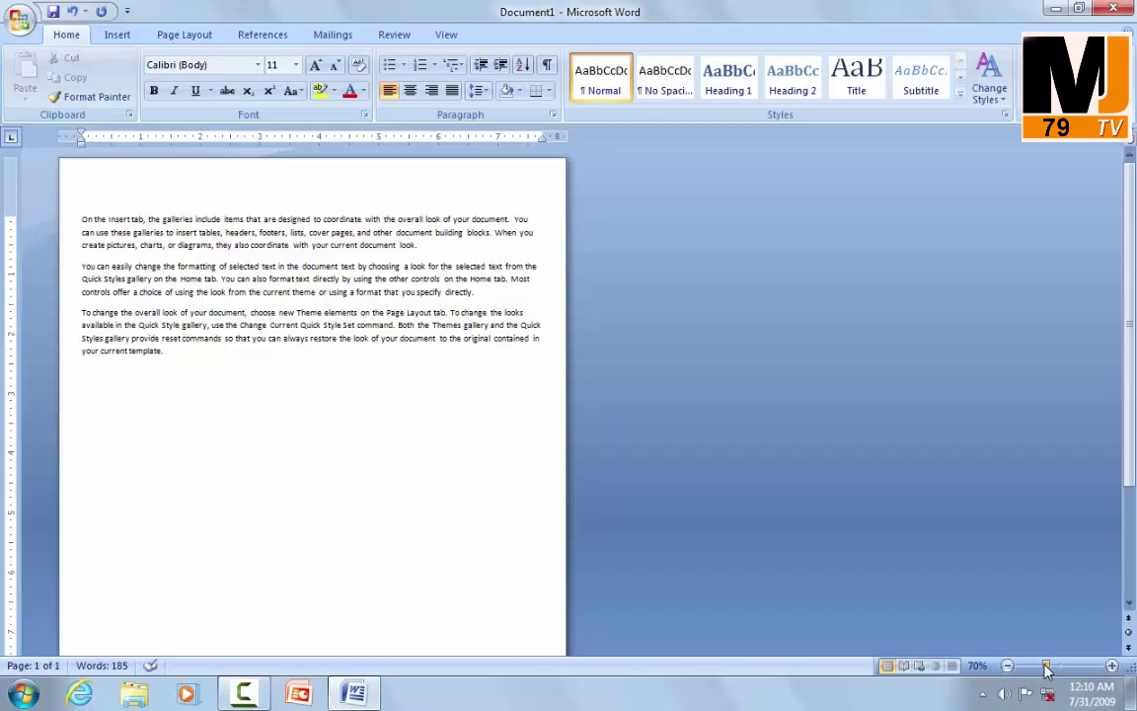
mouse_move(1046, 669)
left_mouse_down()
mouse_move(1070, 670)
mouse_move(1054, 671)
left_mouse_up()
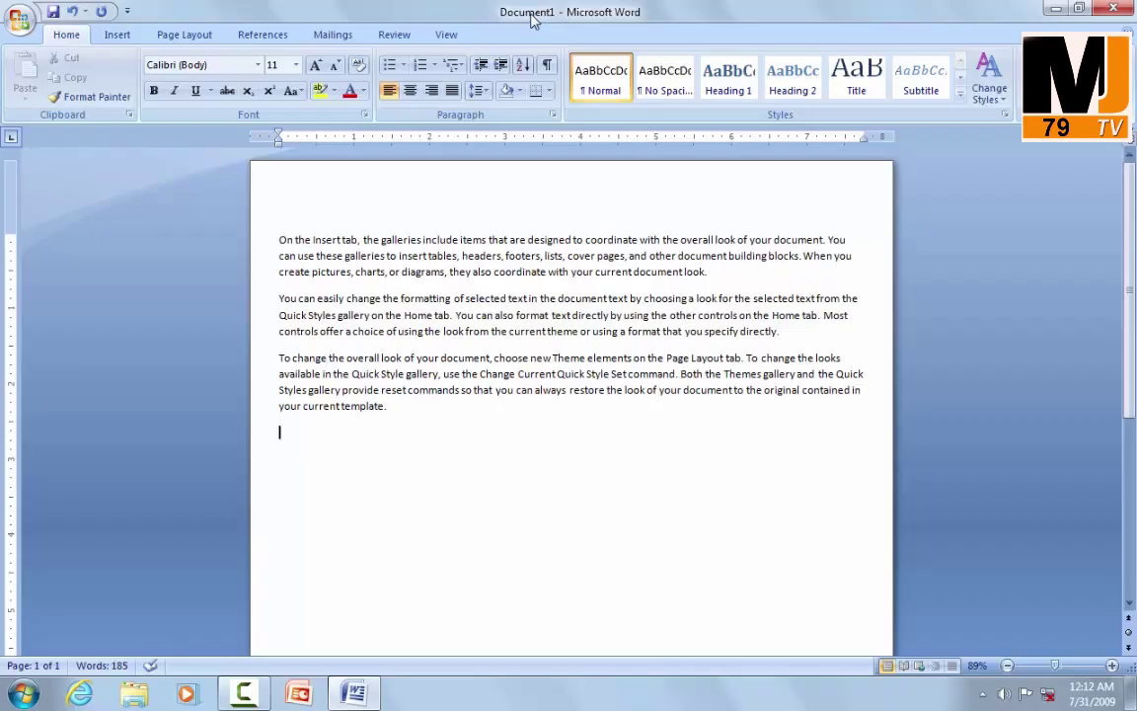
- Start saving the document under a new name and choose the Desktop as the location
left_click(13, 30)
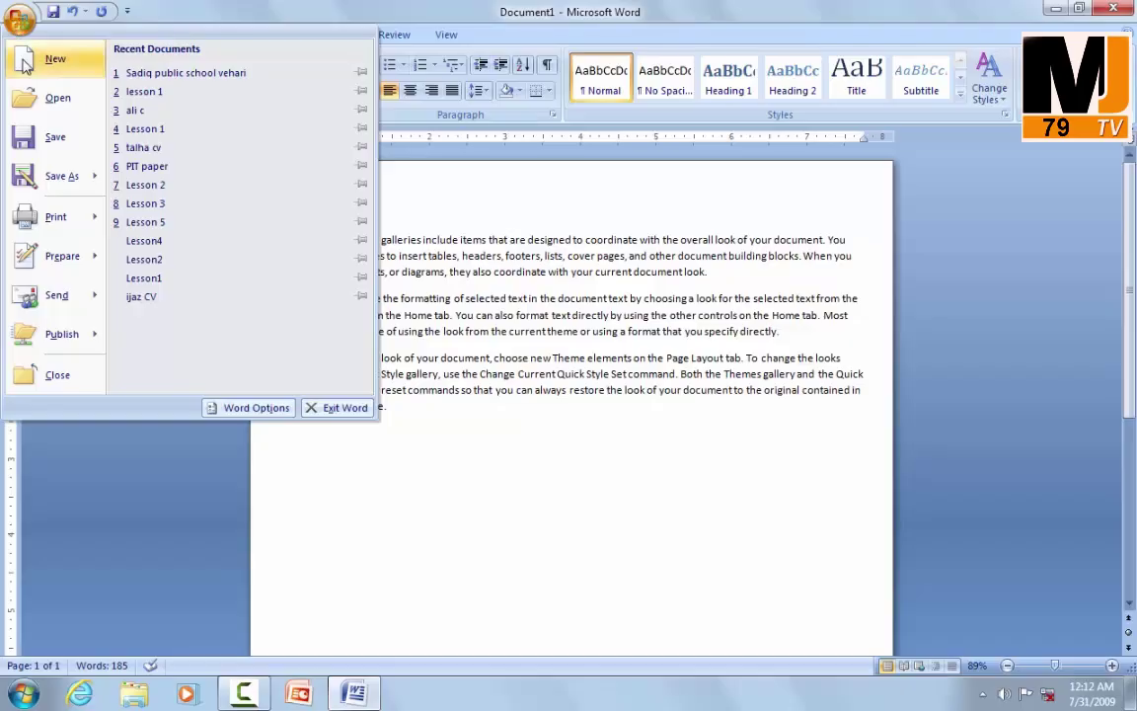
mouse_move(46, 193)
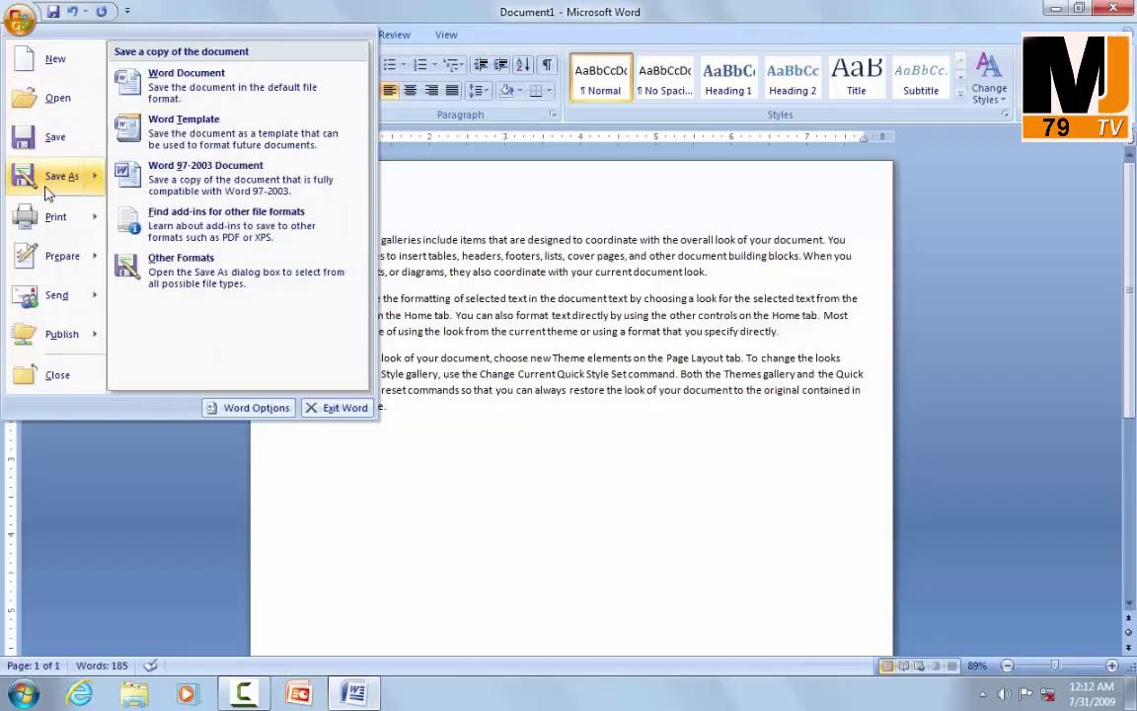
left_click(47, 192)
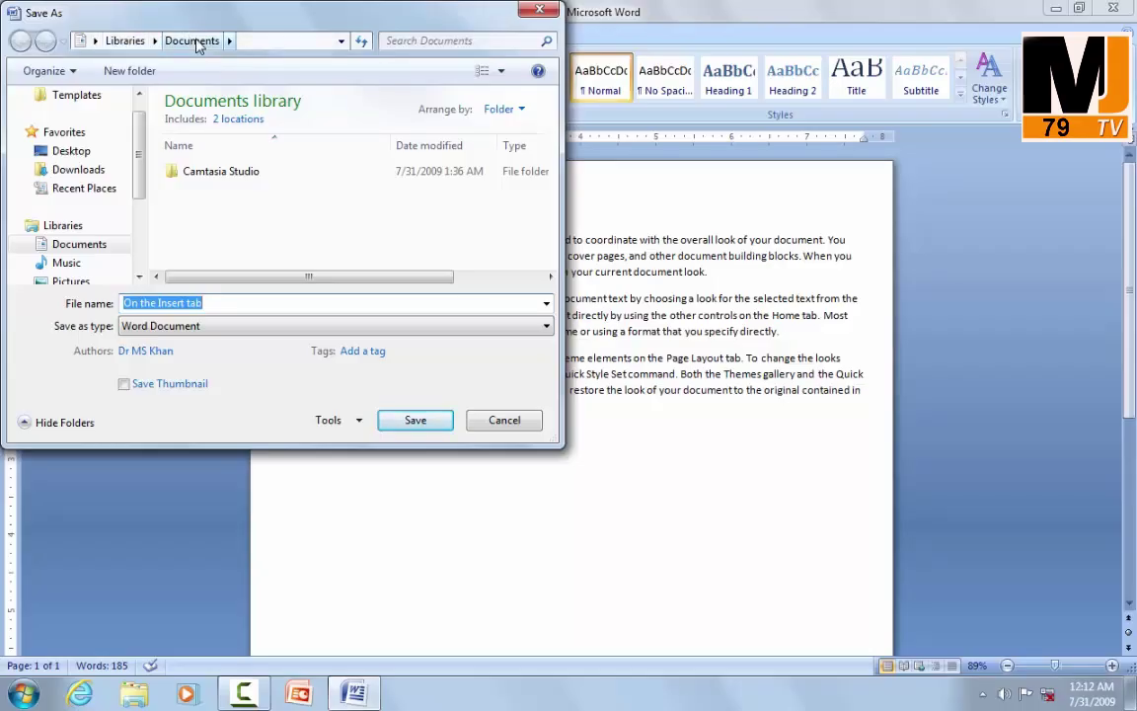
left_click(291, 232)
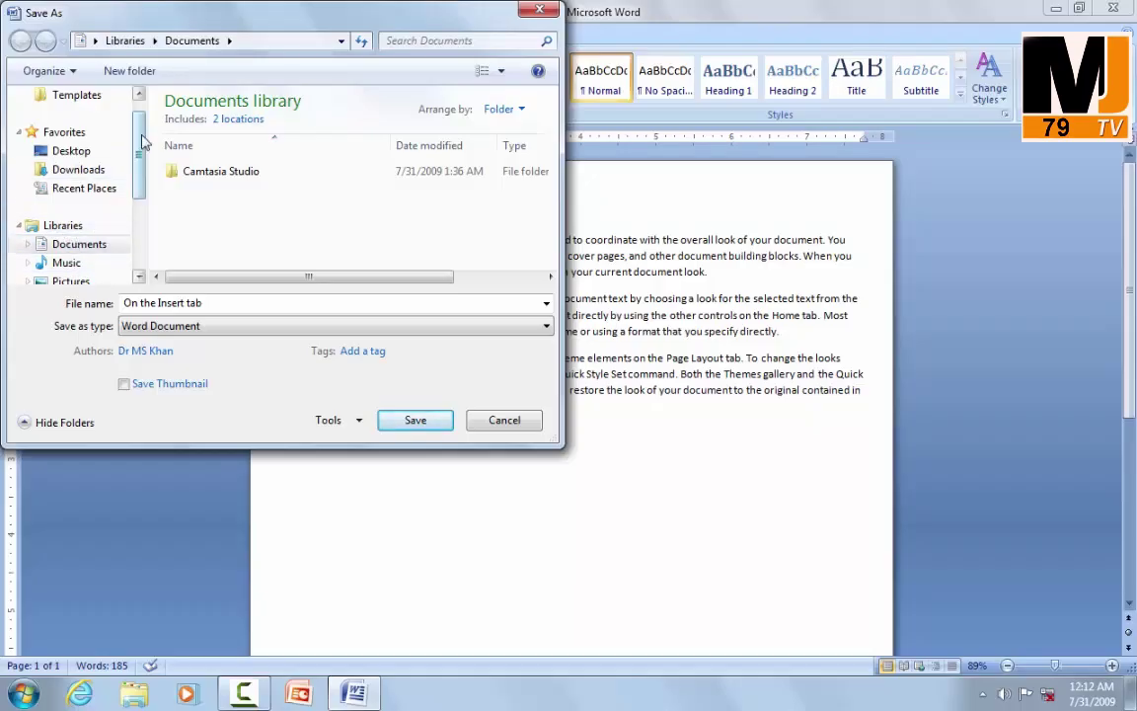
scroll(141, 163, "down", 1)
scroll(141, 178, "up", 1)
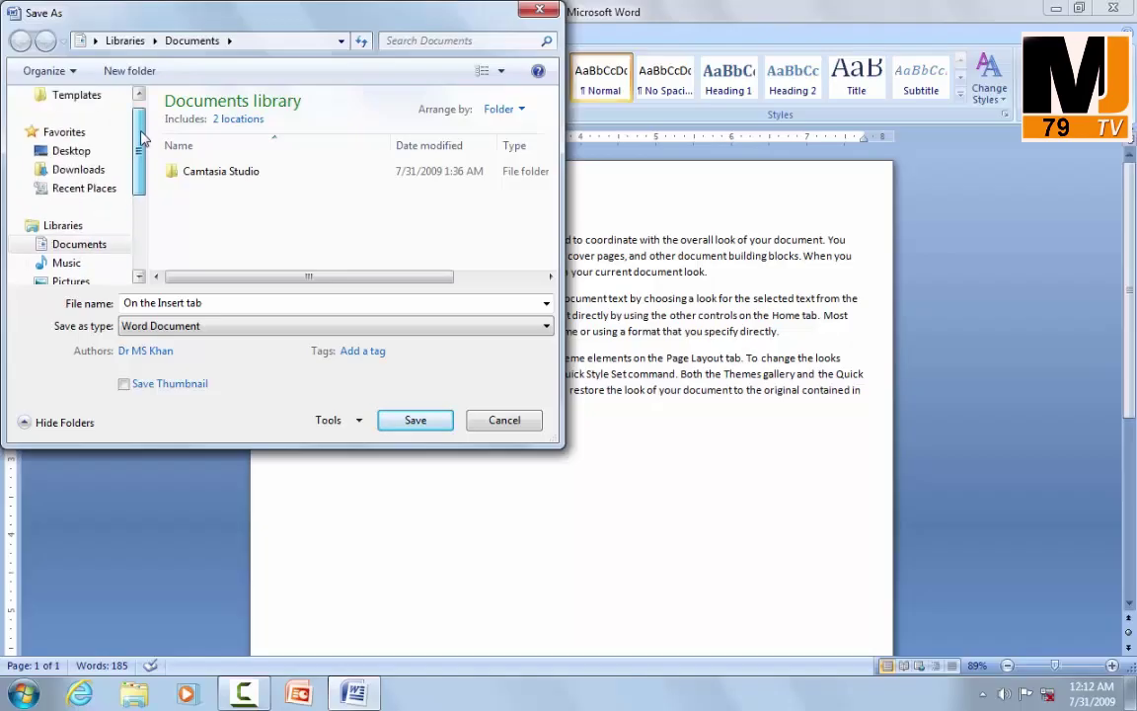
scroll(140, 176, "down", 3)
scroll(139, 174, "up", 1)
scroll(139, 175, "up", 2)
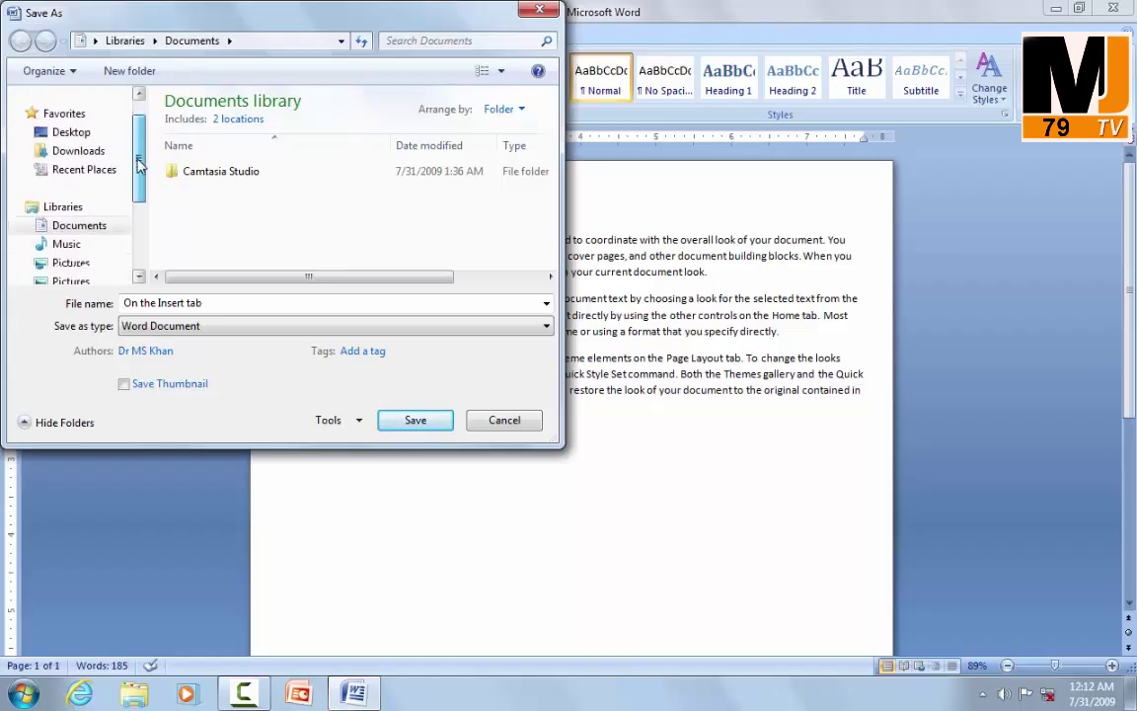
scroll(140, 178, "down", 2)
scroll(138, 181, "up", 1)
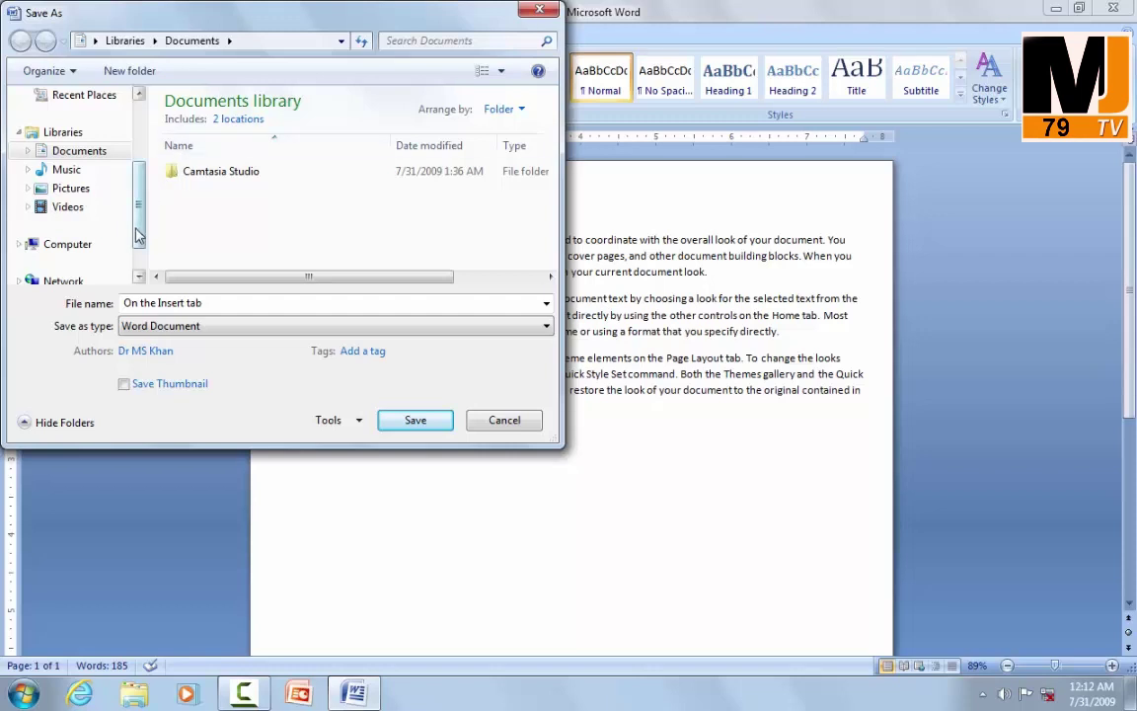
scroll(138, 148, "up", 2)
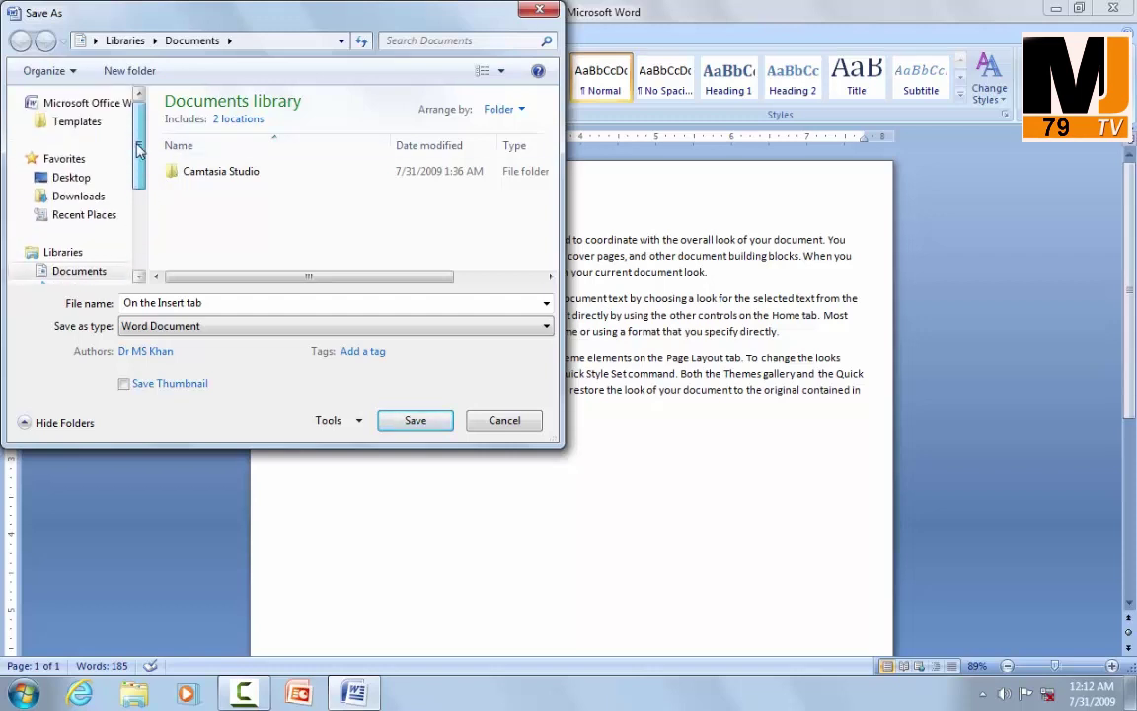
left_click(58, 181)
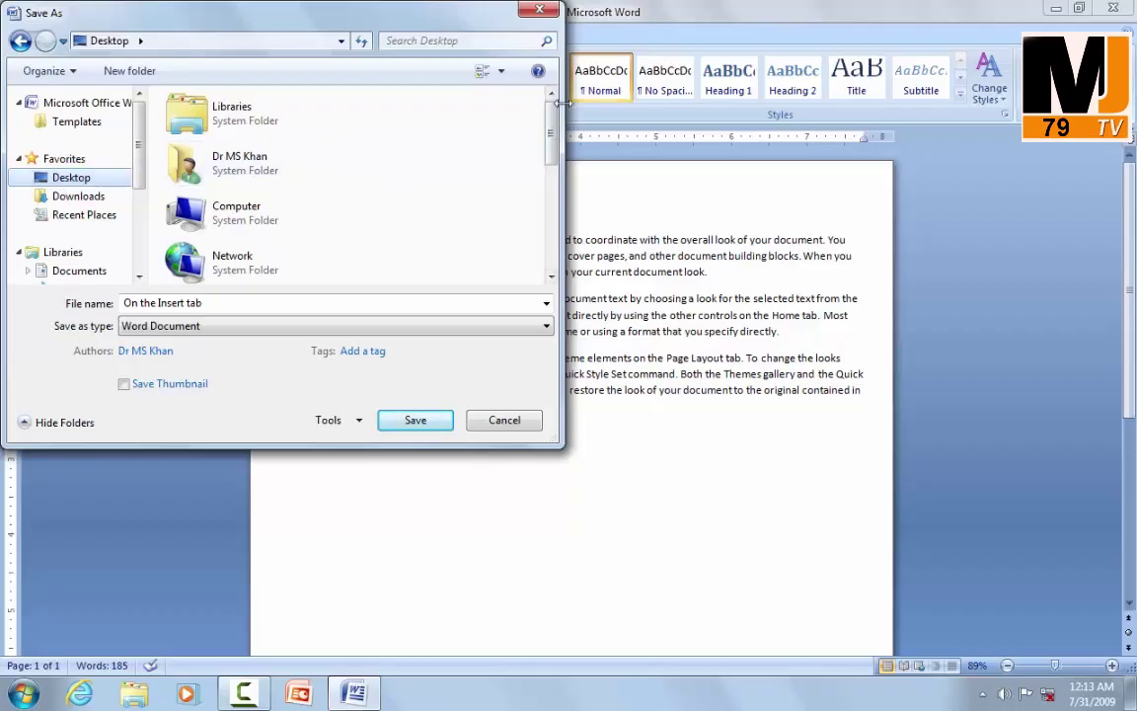
- Create a new folder named MJ 79 on the Desktop and open it as the save location
mouse_move(552, 139)
left_mouse_down()
mouse_move(555, 172)
mouse_move(554, 138)
left_mouse_up()
left_click(143, 81)
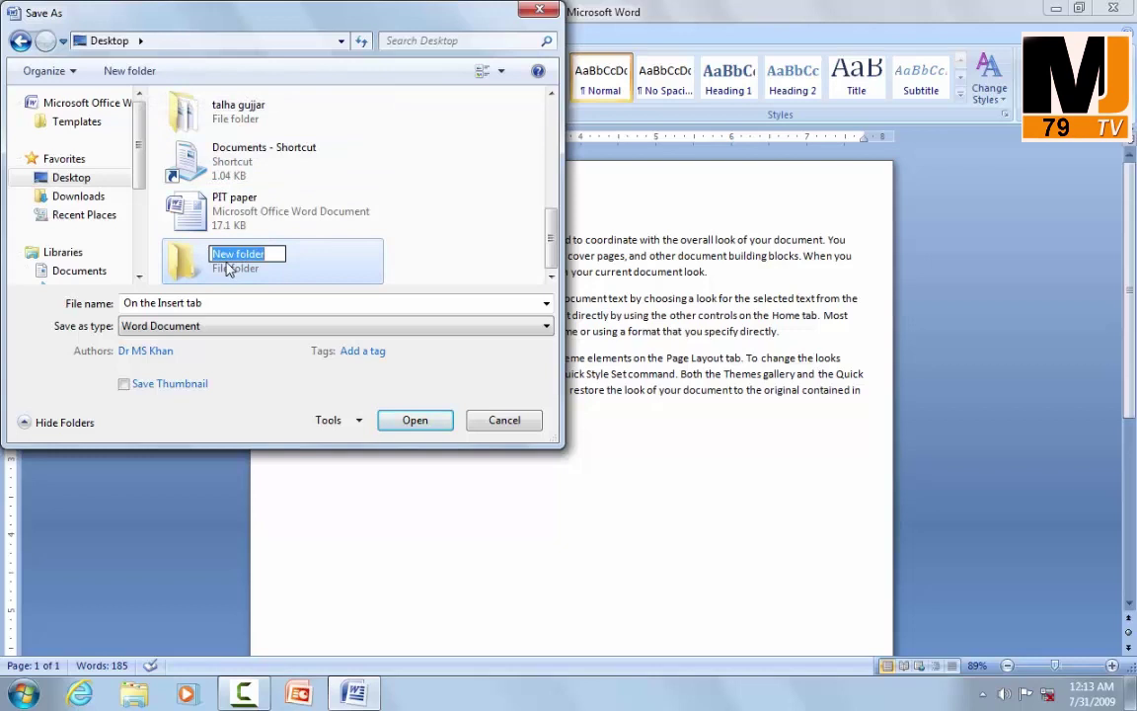
type("MJ")
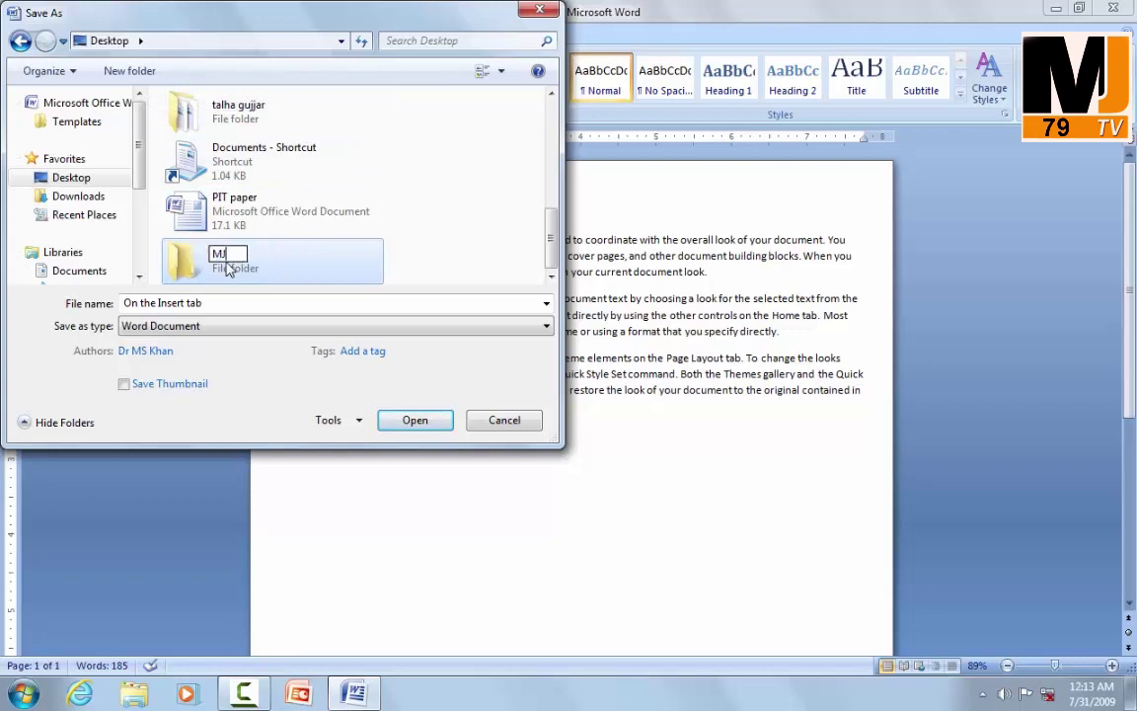
type(" 79")
key("Return")
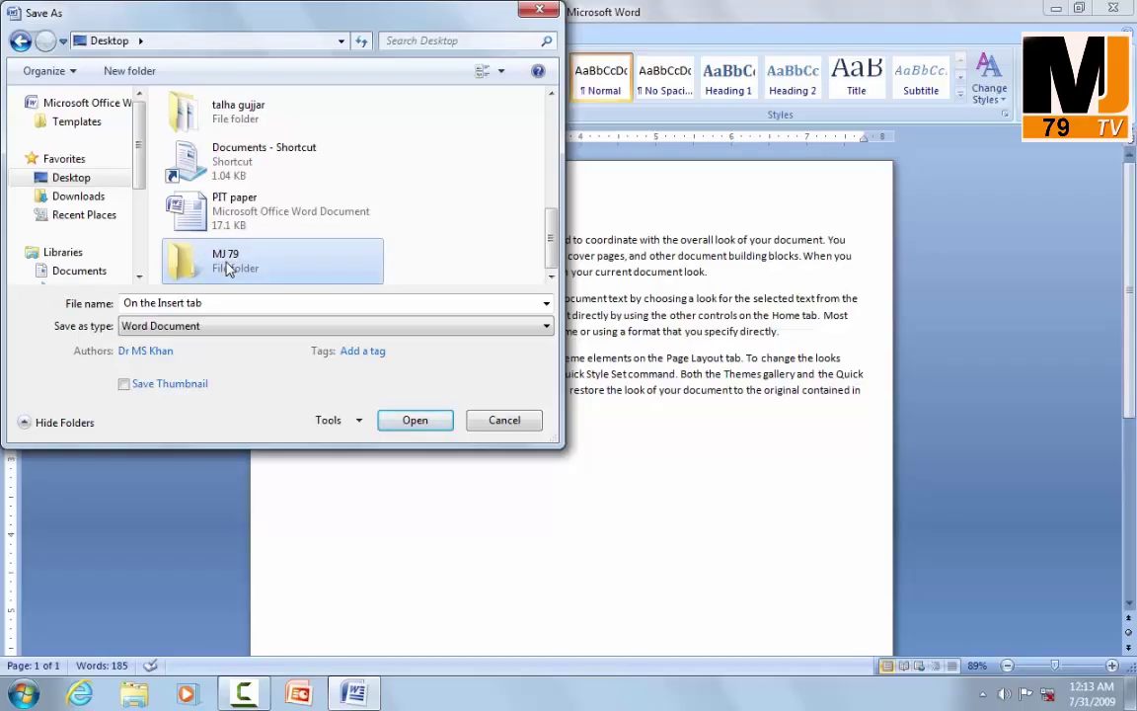
left_click(401, 428)
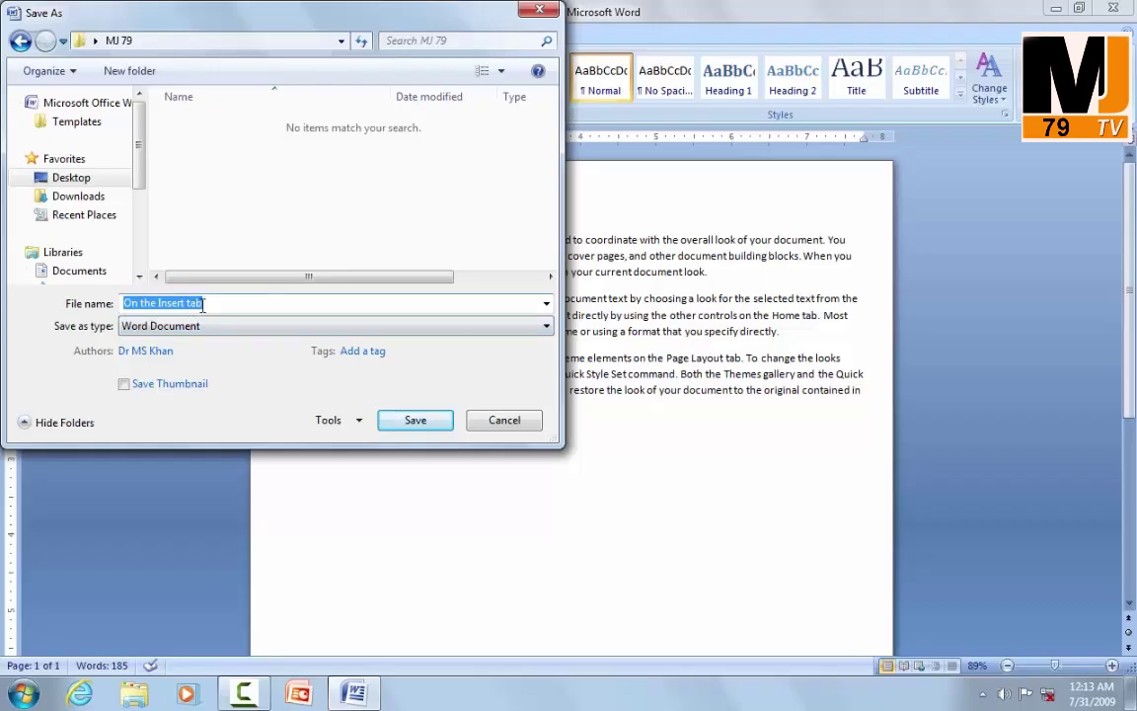
- Save the document as LECTURE 1 in the MJ 79 folder and close the document window
left_click(241, 304)
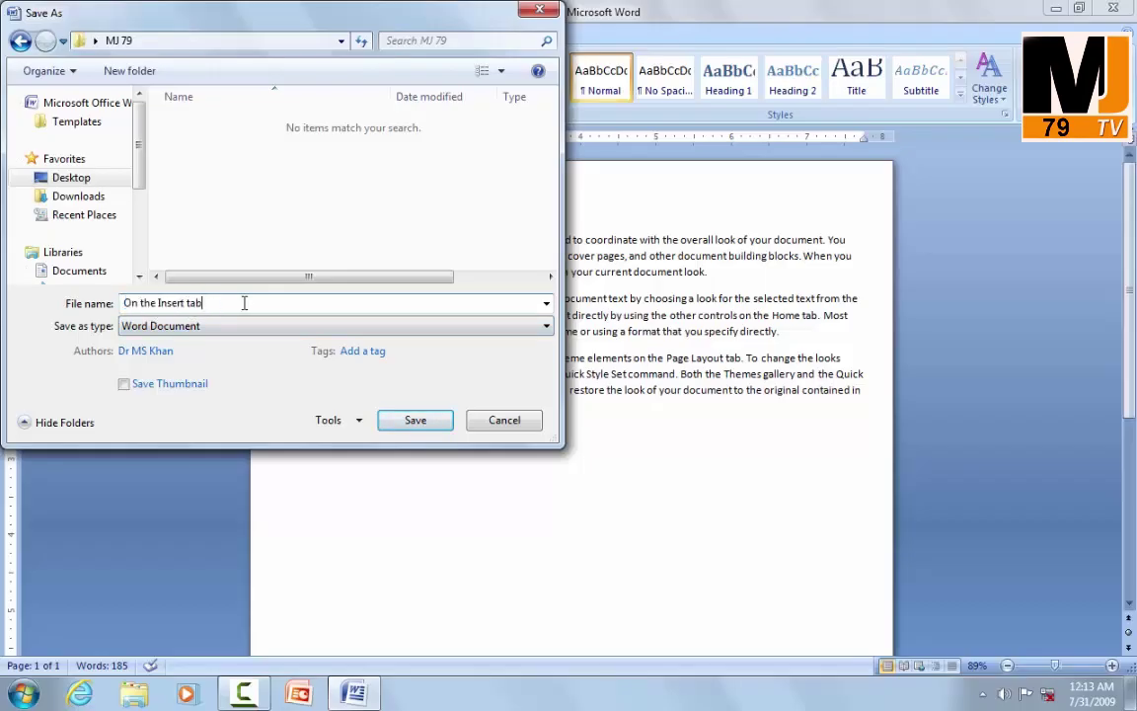
key("BackSpace")
key("BackSpace")
key("BackSpace")
key("BackSpace")
key("BackSpace")
key("BackSpace")
key("BackSpace")
key("BackSpace")
key("BackSpace")
key("BackSpace")
key("BackSpace")
key("BackSpace")
key("BackSpace")
key("BackSpace")
key("BackSpace")
key("BackSpace")
key("BackSpace")
type("LECTU")
type("RE1")
type("1")
left_click(436, 421)
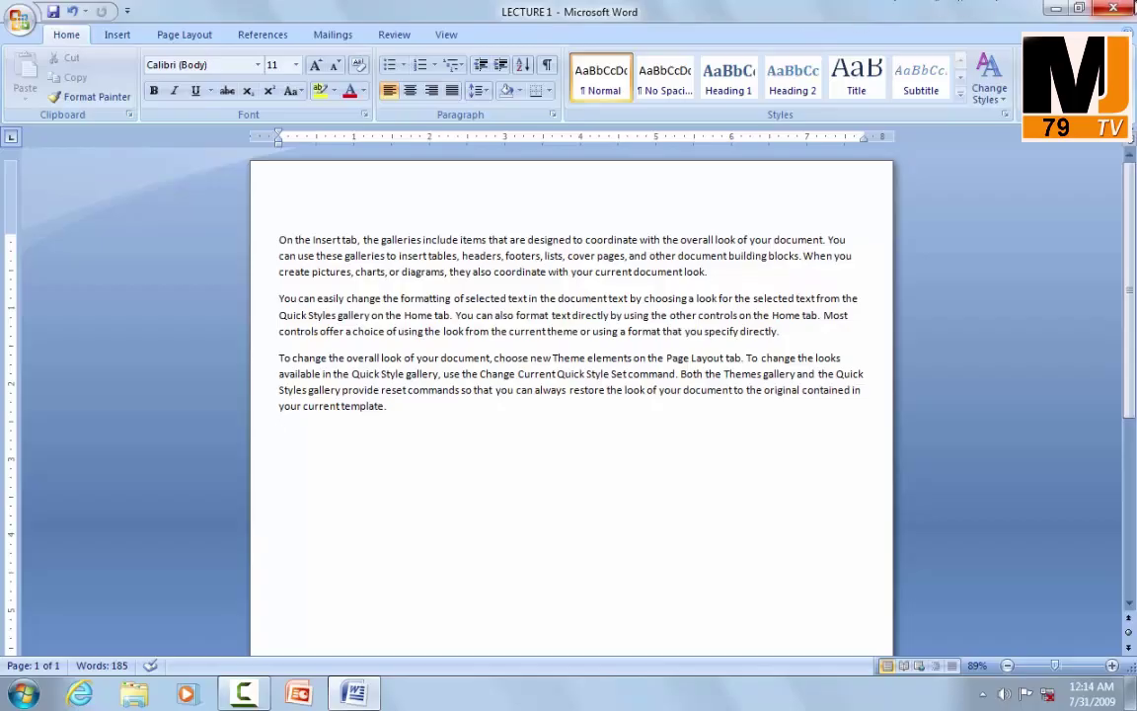
left_click(1108, 10)
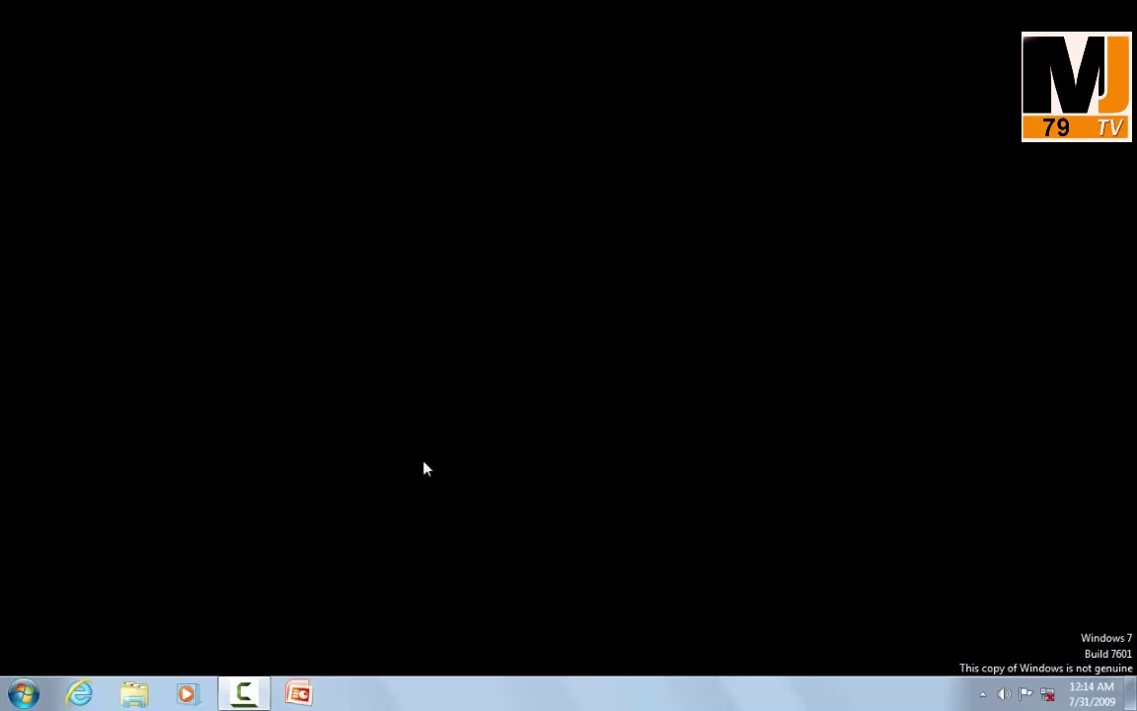
- Show the desktop icons and open the LECTURE 1 document from the MJ 79 folder
right_click(560, 175)
left_click(602, 218)
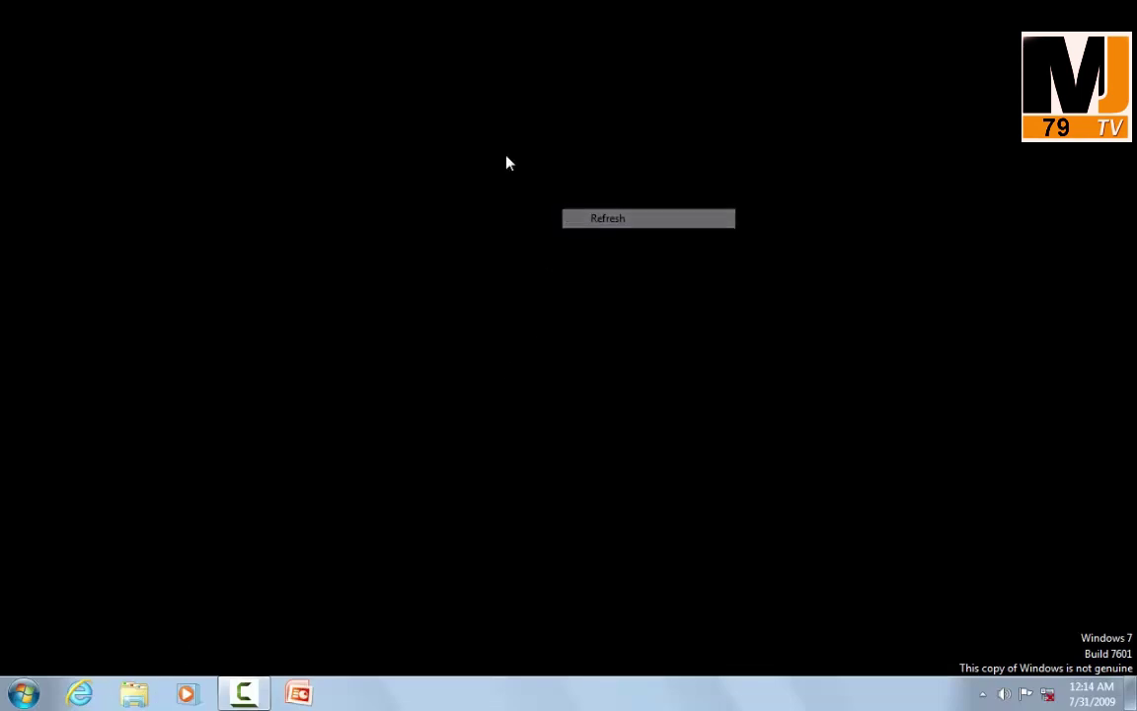
right_click(502, 157)
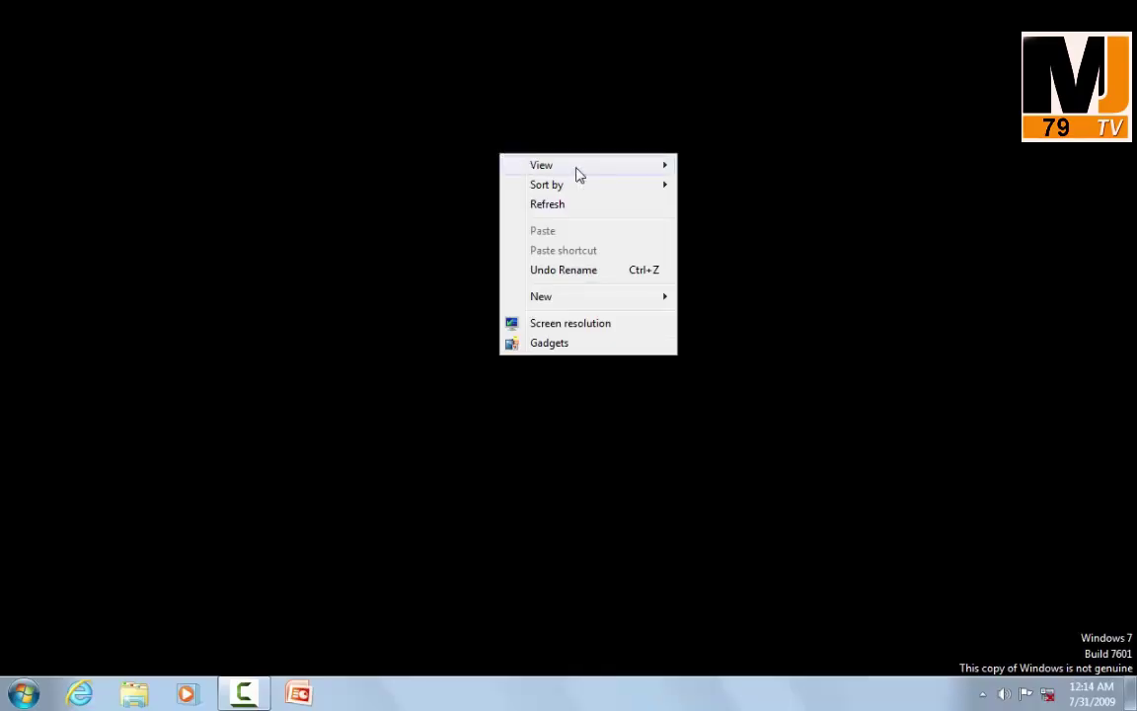
mouse_move(635, 170)
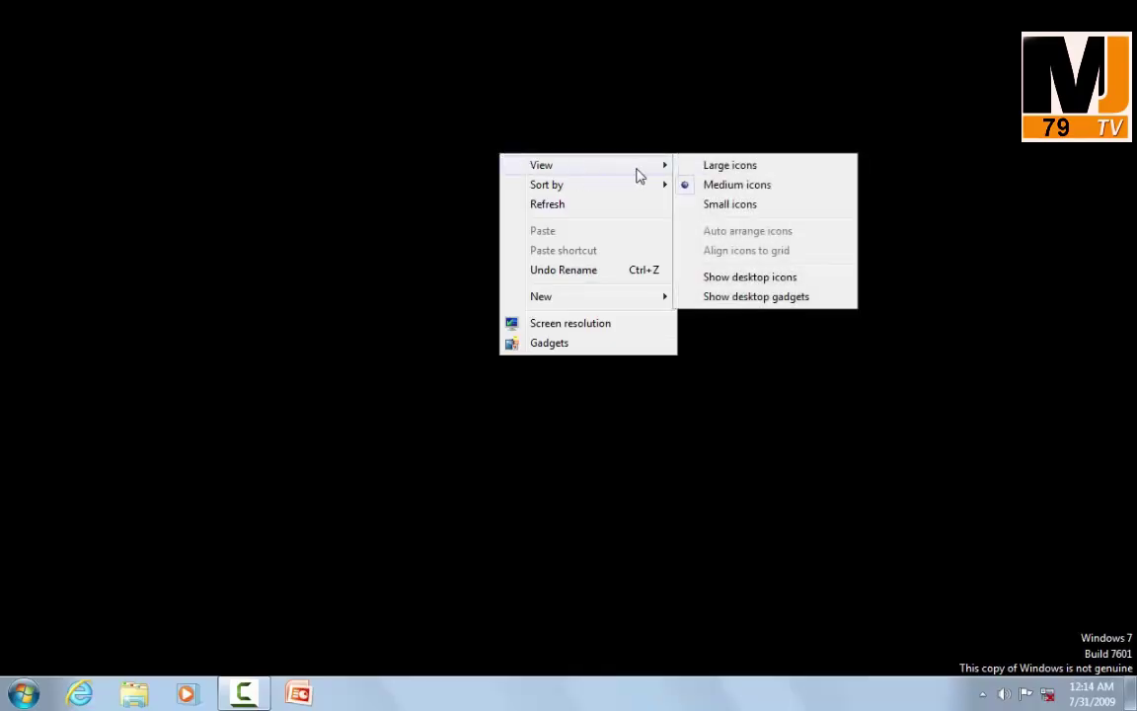
left_click(696, 280)
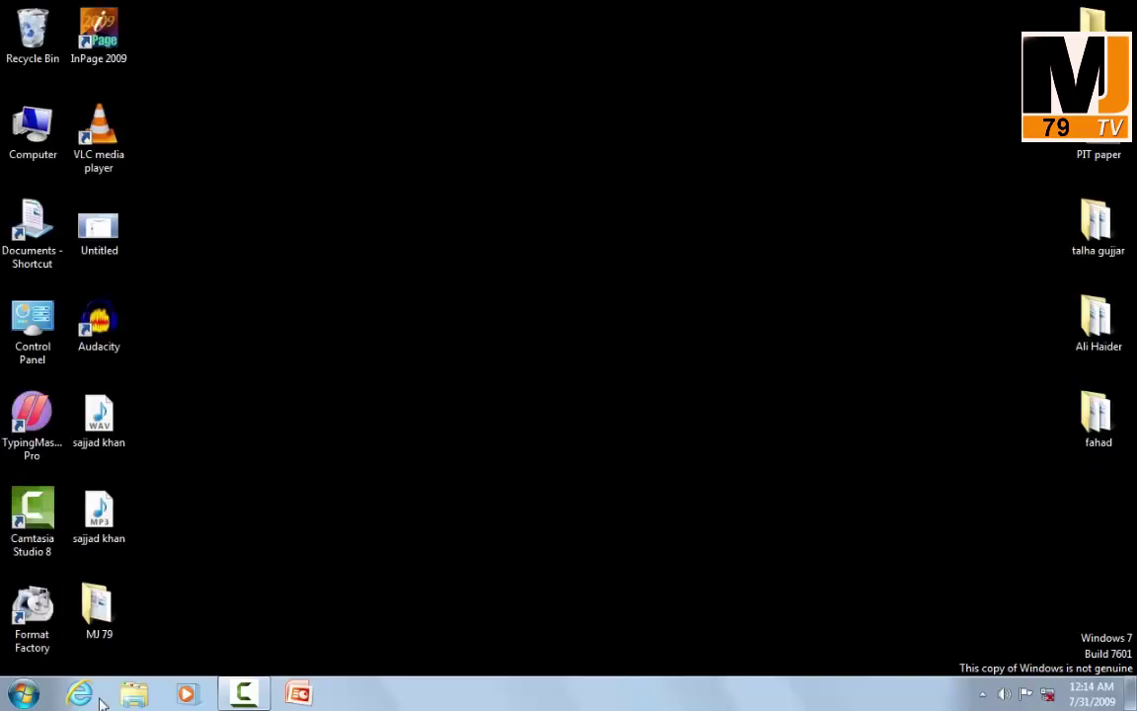
double_click(116, 610)
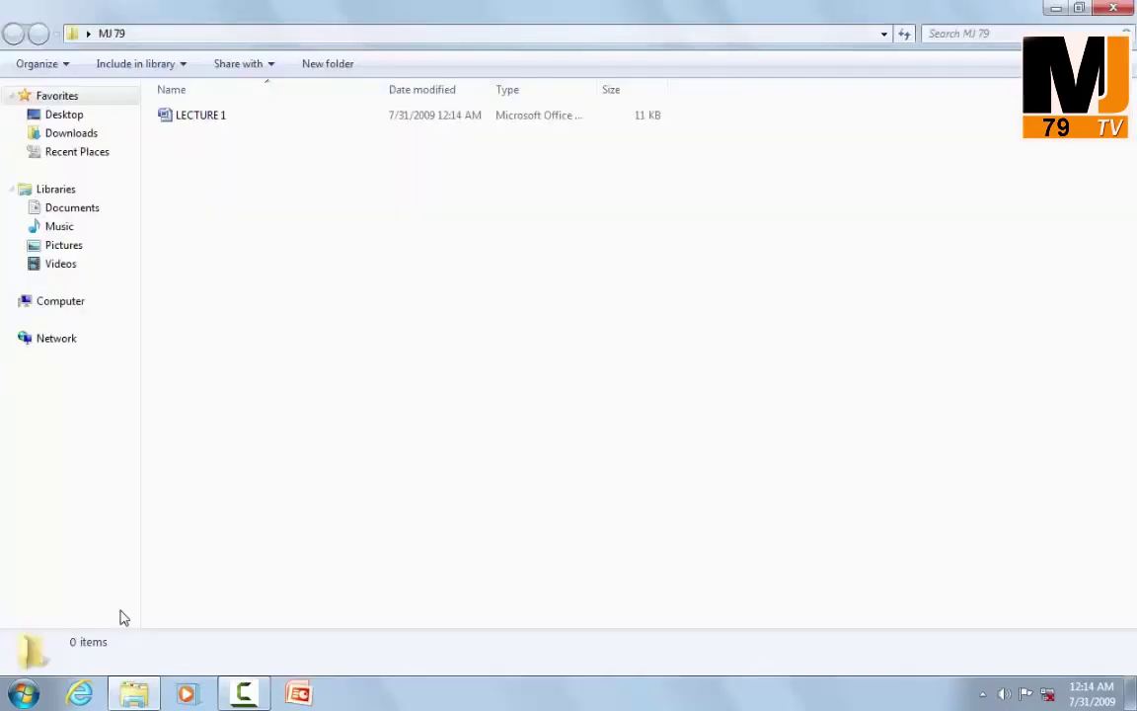
double_click(218, 123)
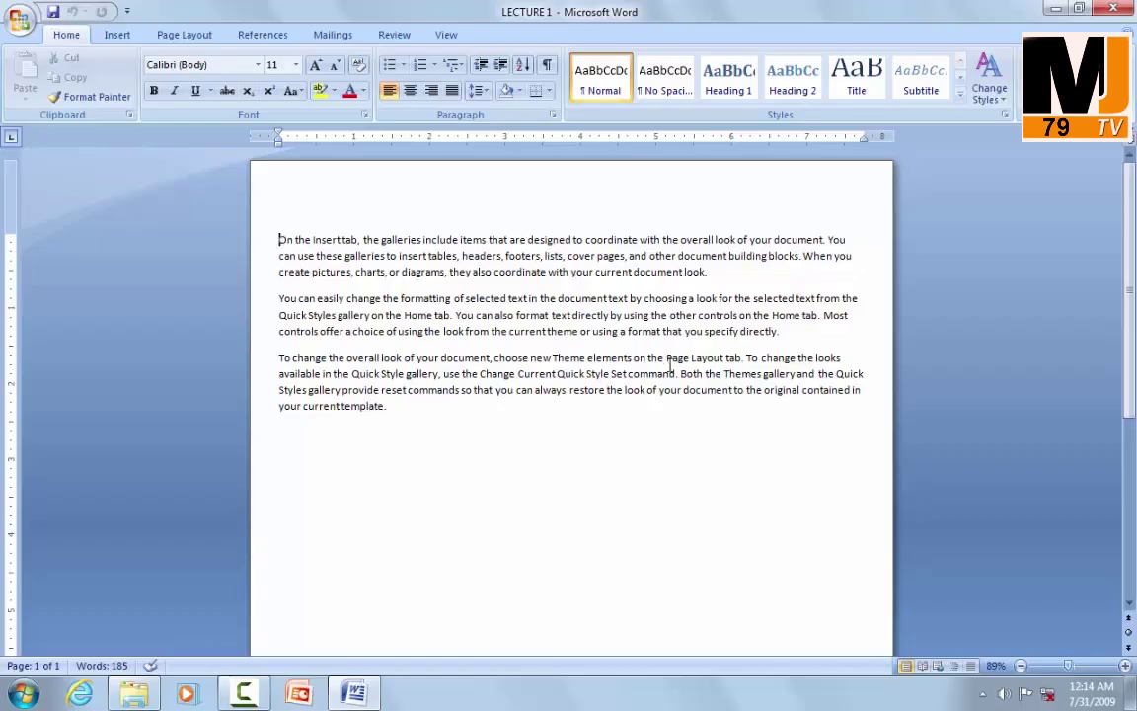
- Open the Print dialog for the document, move it off the text, and view the available printers
left_click(18, 19)
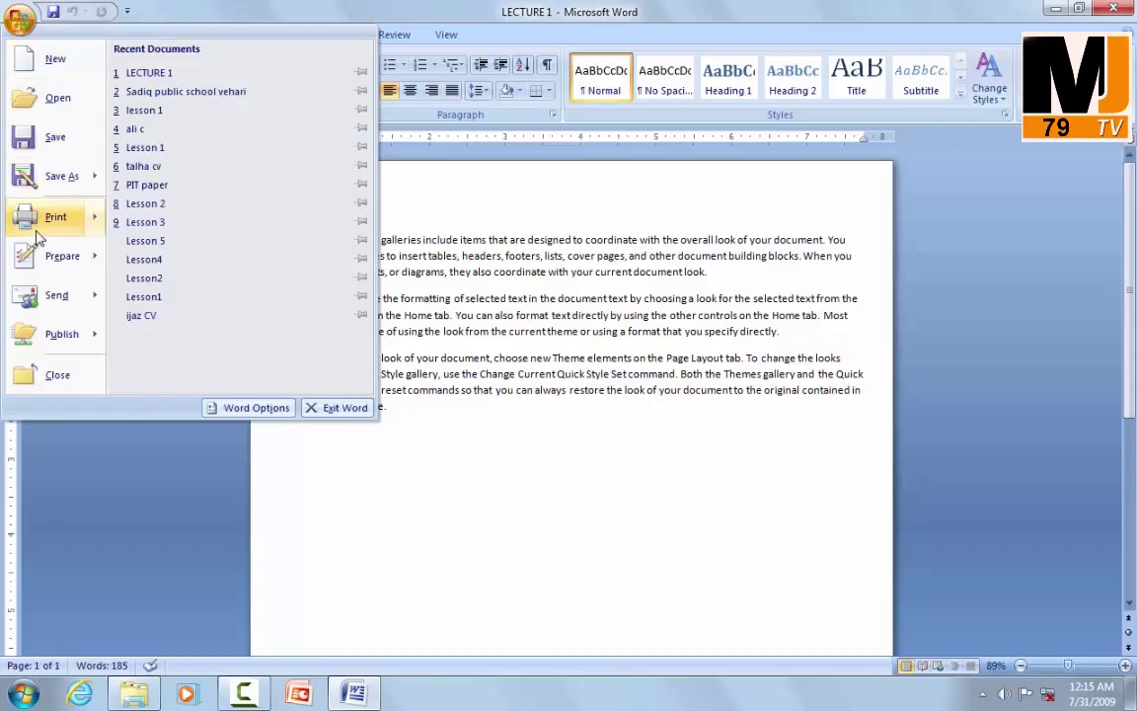
mouse_move(45, 221)
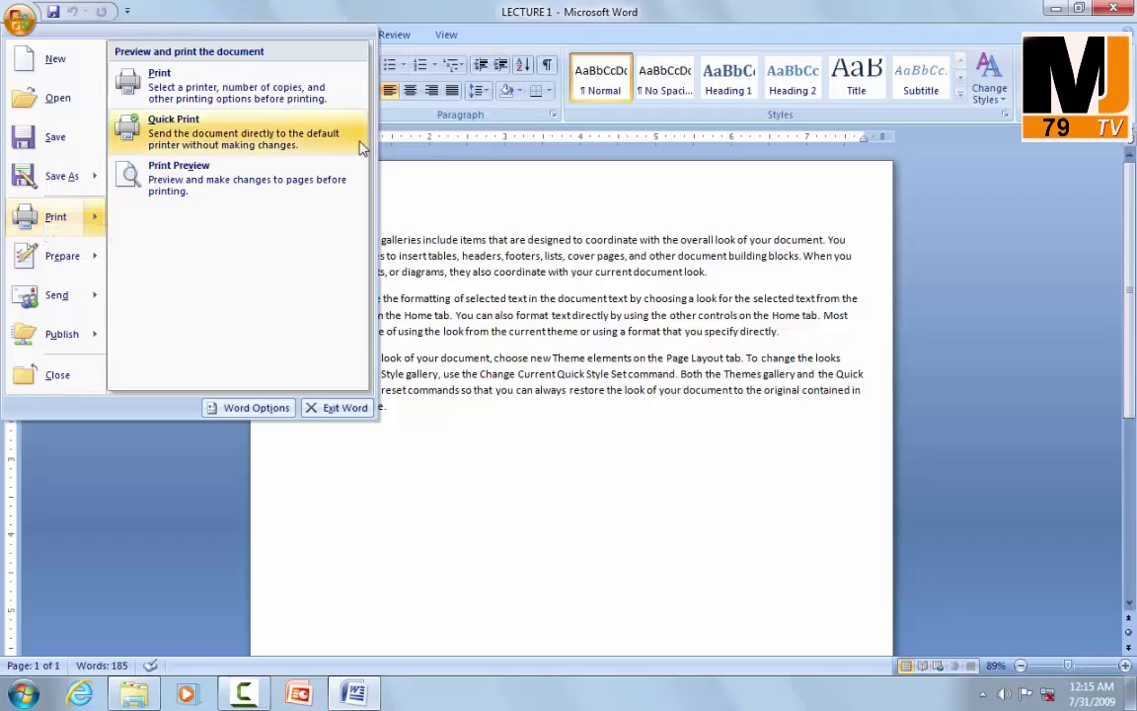
left_click(545, 297)
left_click(19, 20)
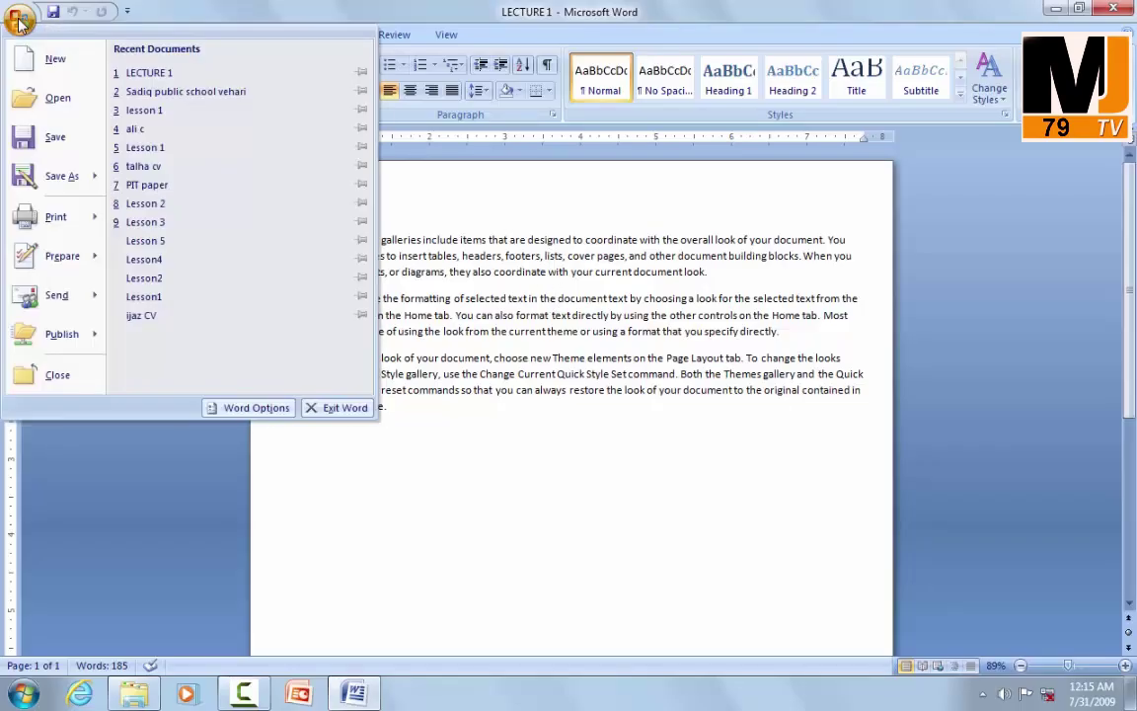
mouse_move(48, 227)
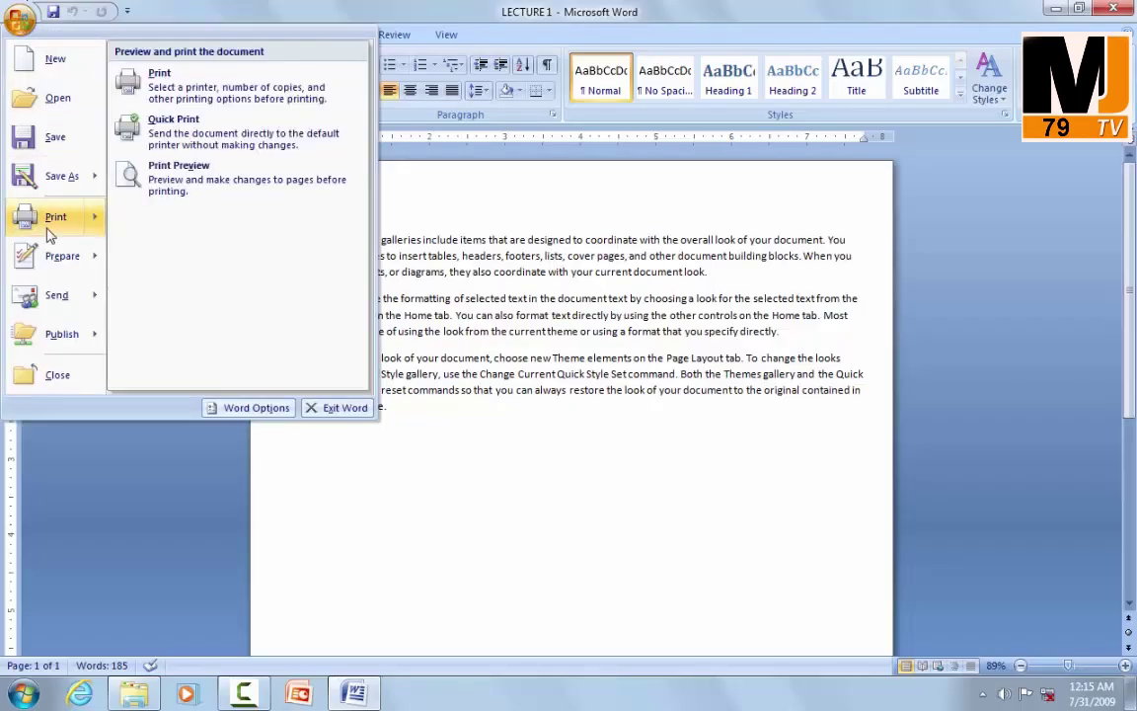
left_click(48, 229)
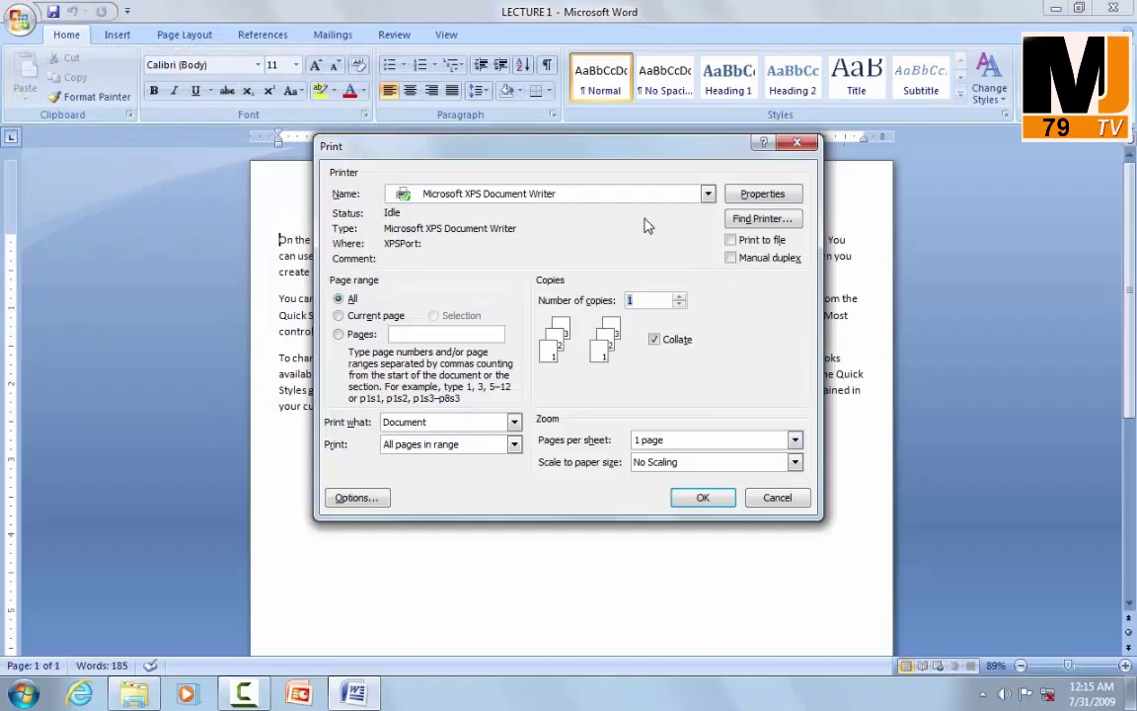
left_click_drag(589, 158, 414, 123)
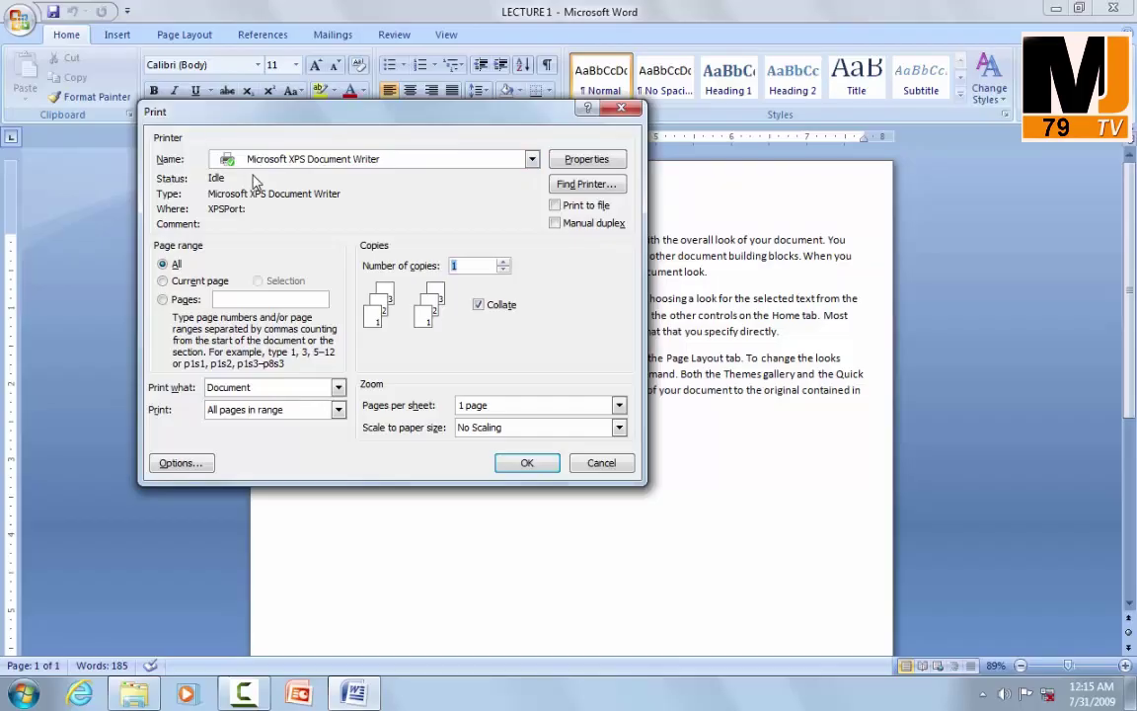
left_click(480, 158)
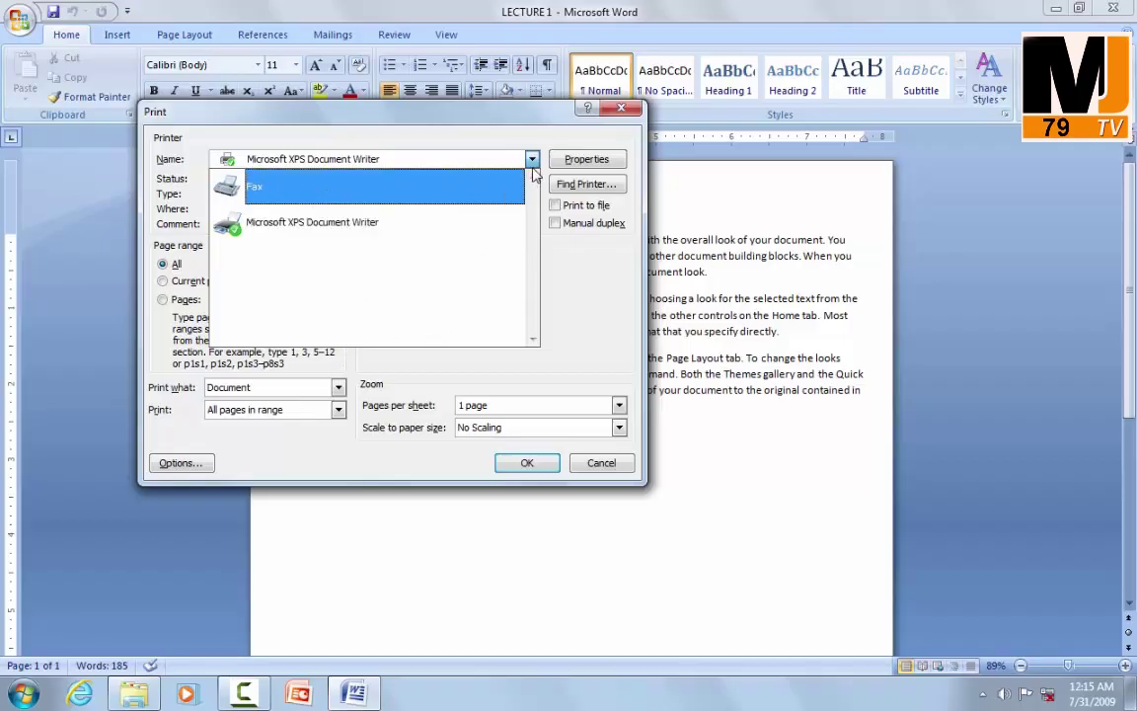
left_click(484, 158)
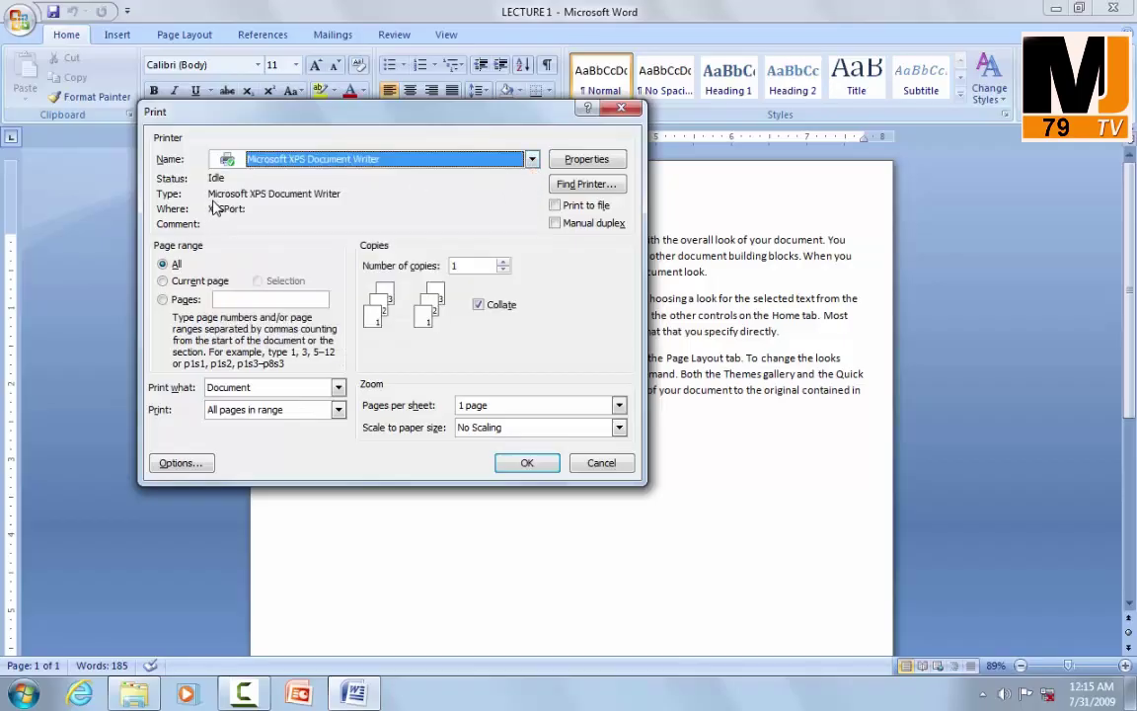
- Try printing only the current page, try the page ranges 1 and 2-4, and clear the page range entry
left_click(164, 282)
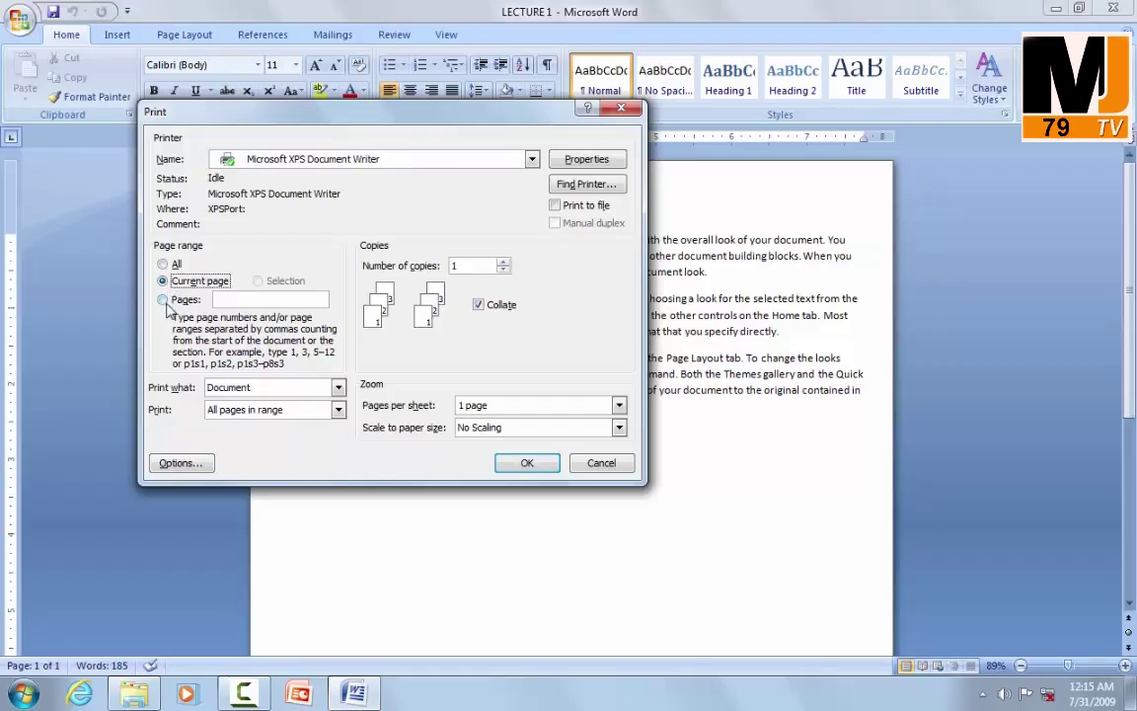
left_click(166, 302)
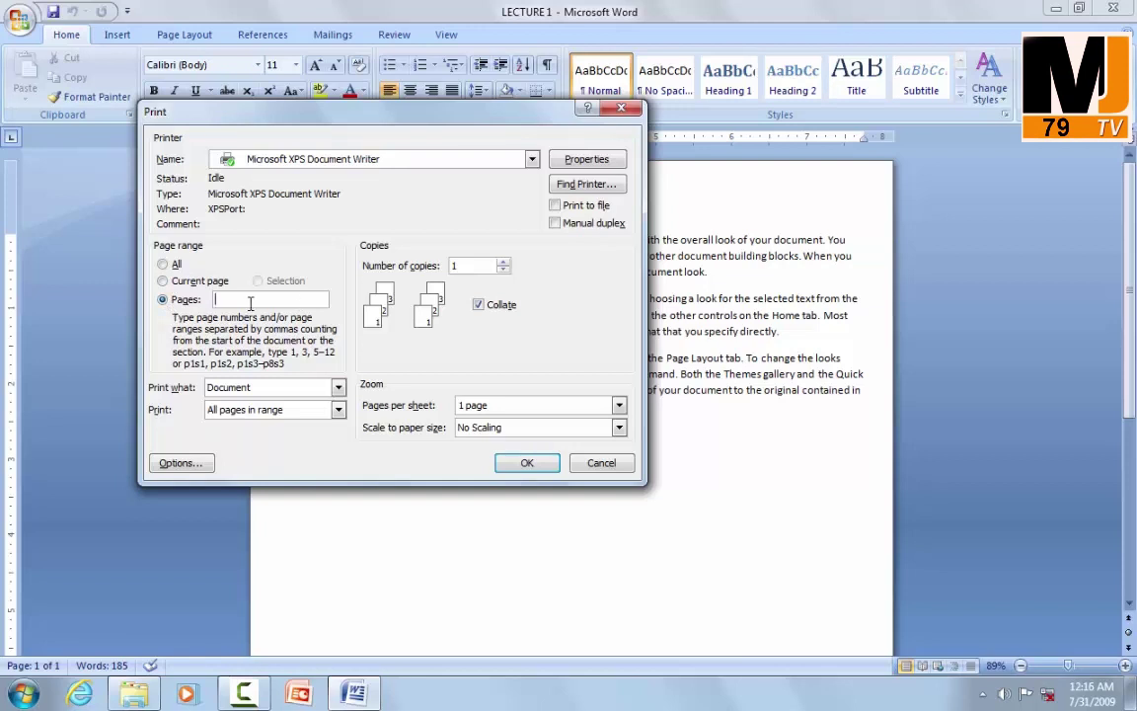
type("1")
key("BackSpace")
type("2-4")
key("BackSpace")
key("BackSpace")
key("BackSpace")
- Set the number of copies to 2, and switch Collate off and back on
left_click(487, 268)
type("0")
key("BackSpace")
key("BackSpace")
type("2")
left_click(478, 306)
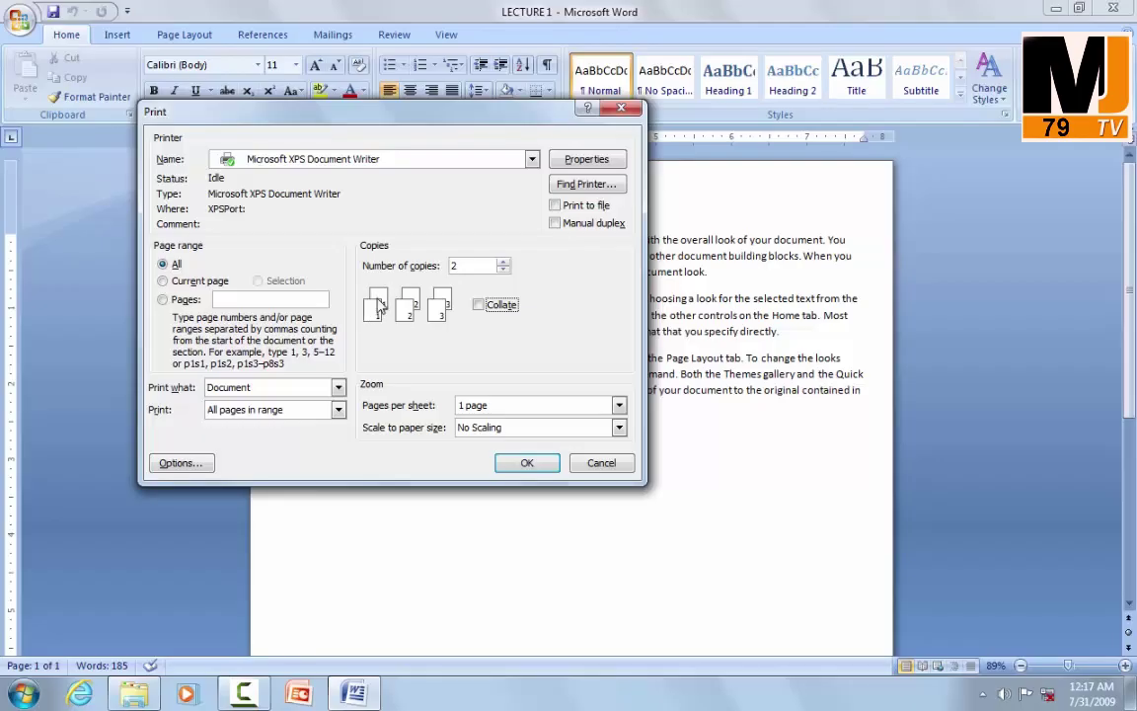
left_click(478, 305)
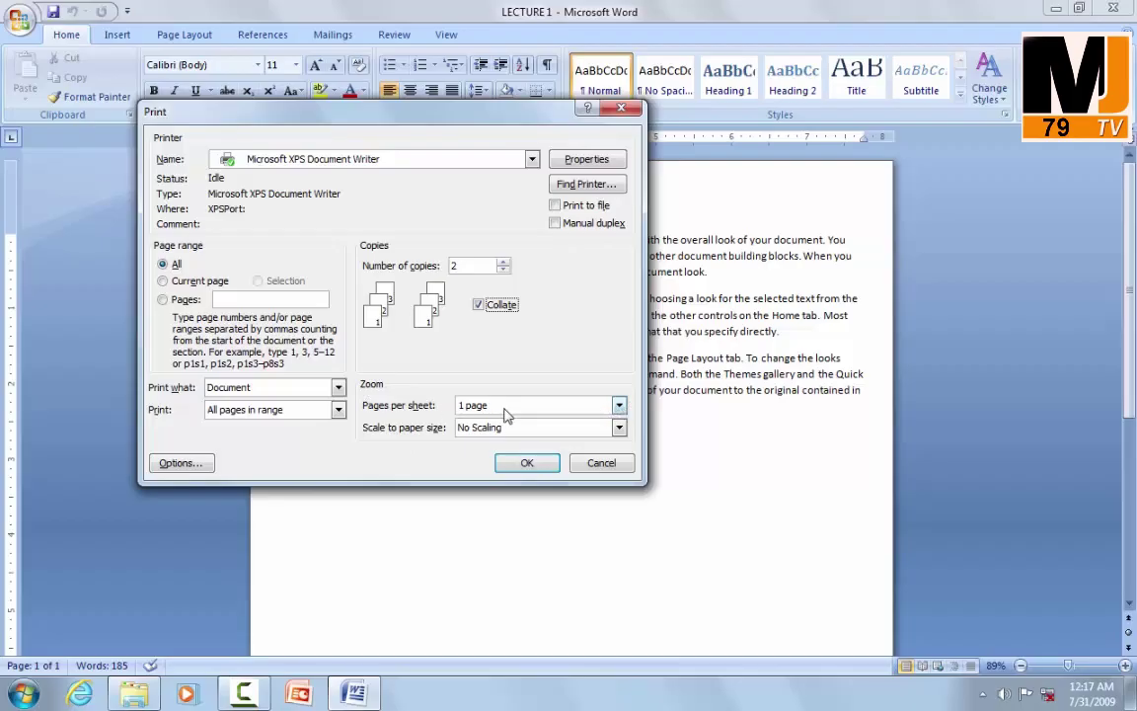
- Try 2 and 4 pages per sheet, and settle on 6 pages per sheet
left_click(619, 405)
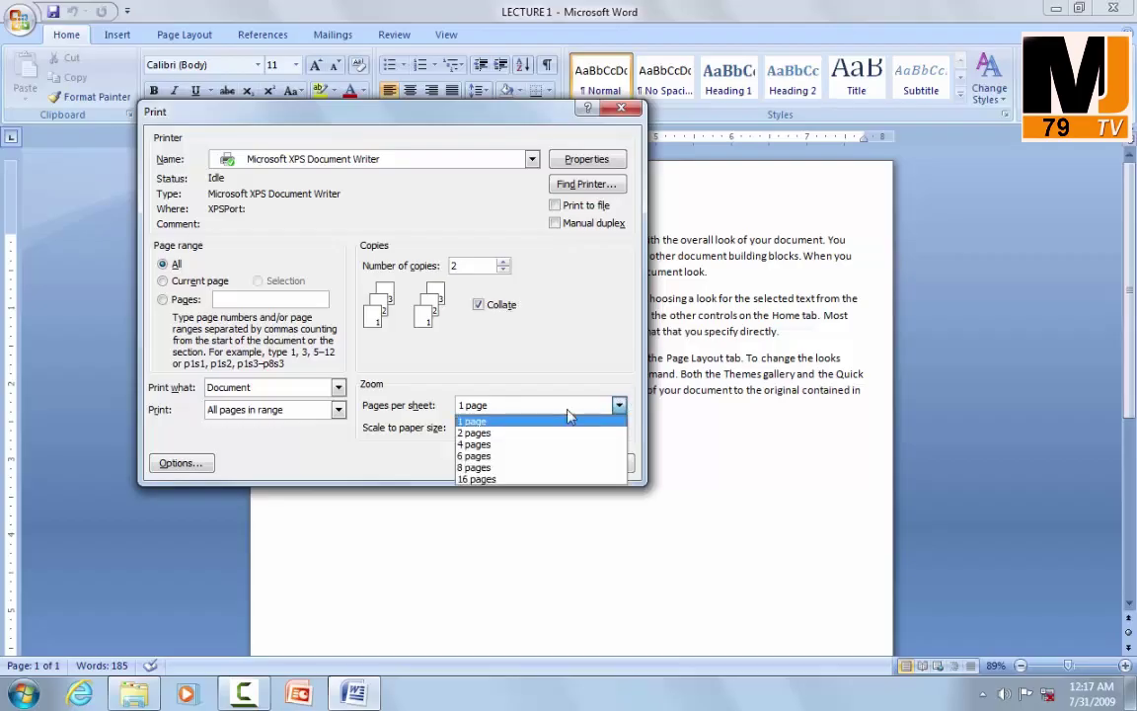
left_click(493, 434)
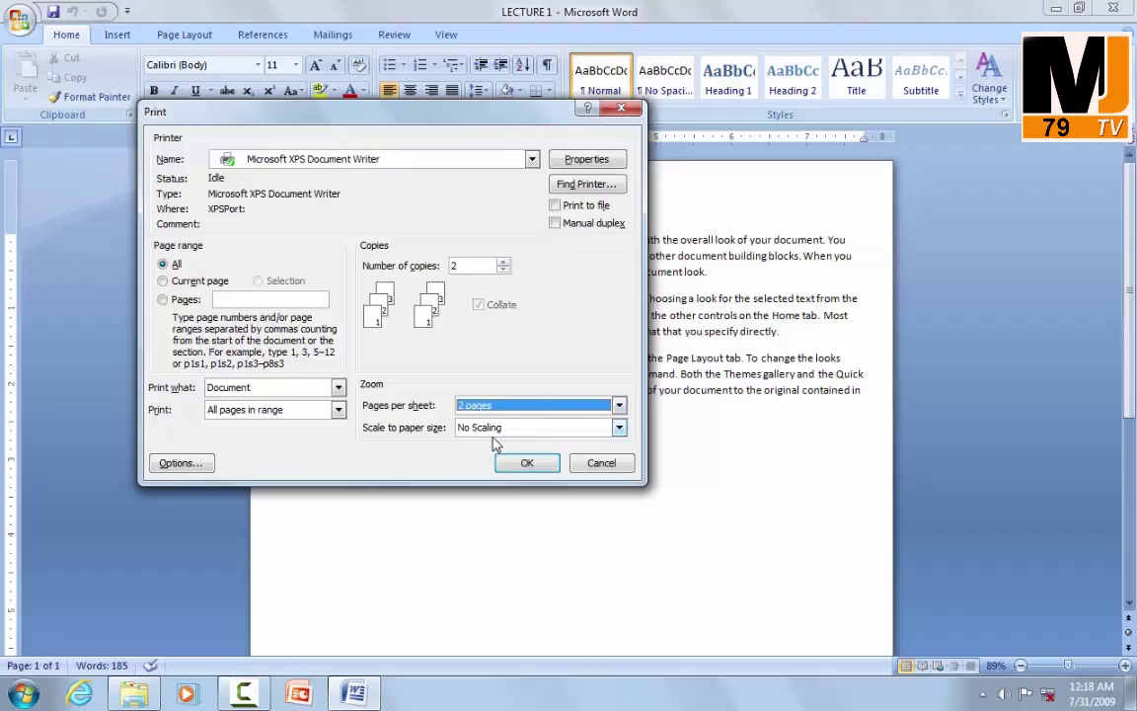
left_click(619, 405)
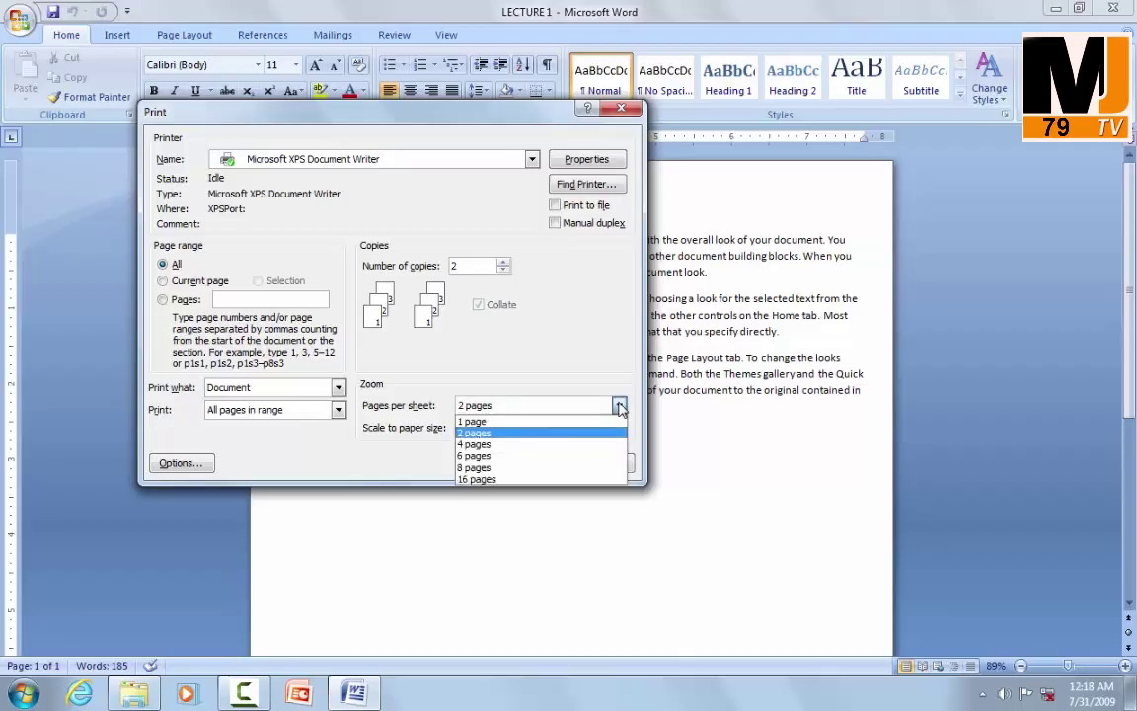
left_click(517, 449)
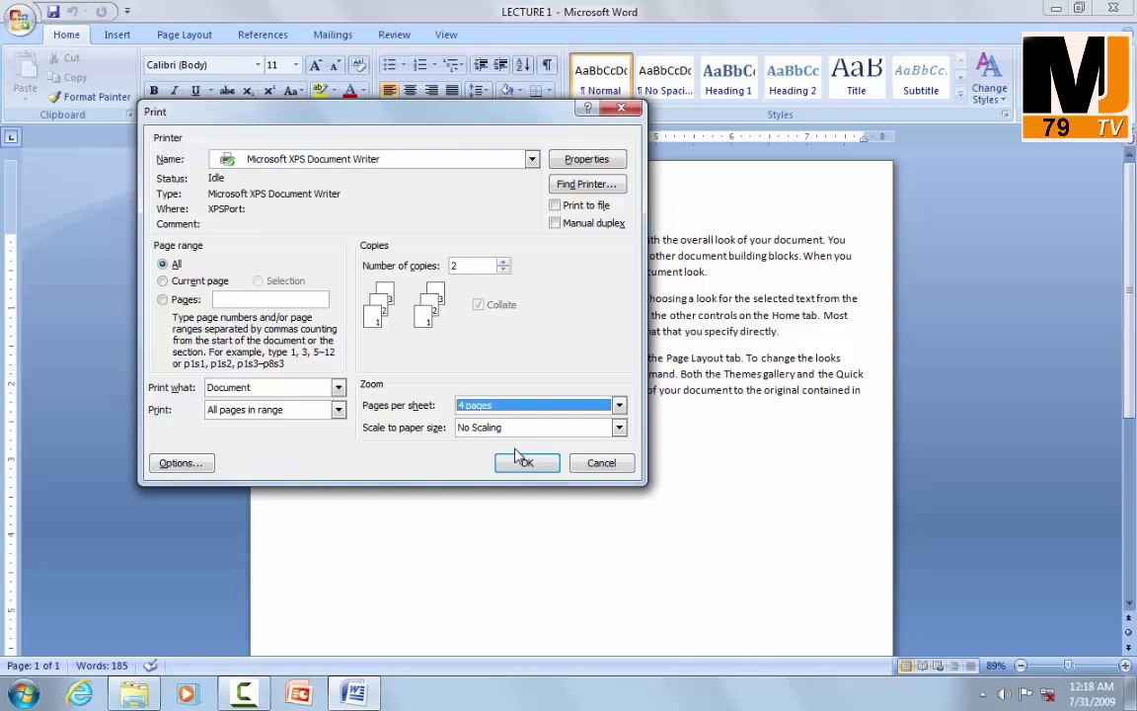
left_click(619, 404)
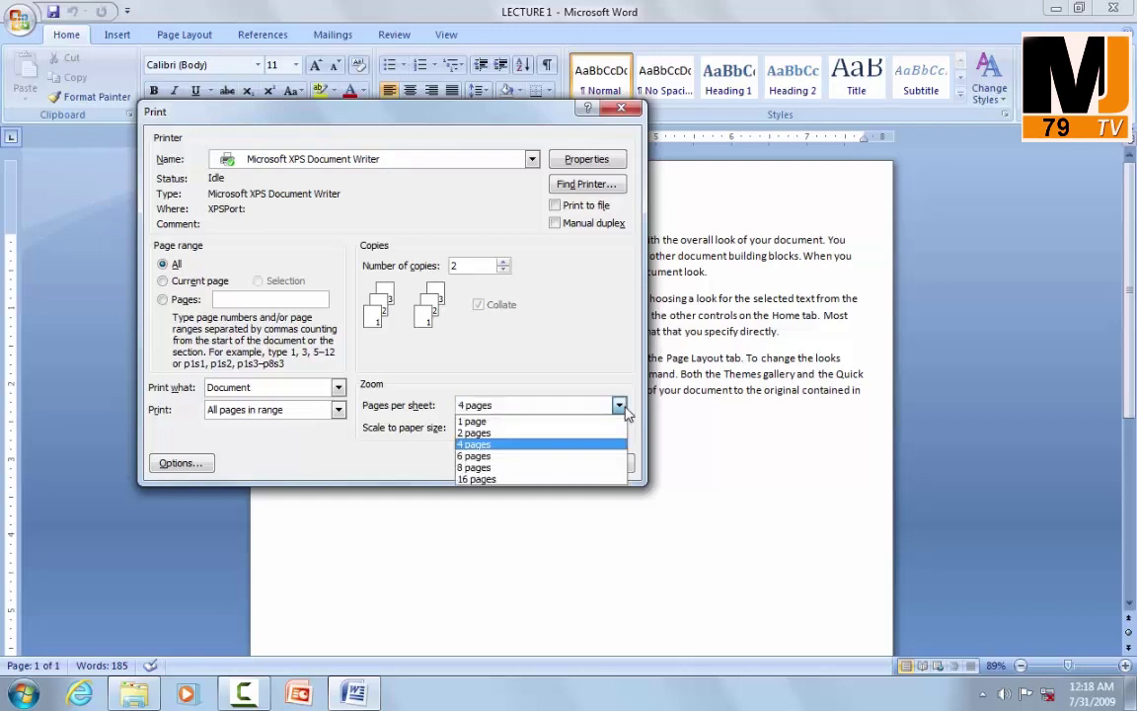
left_click(470, 459)
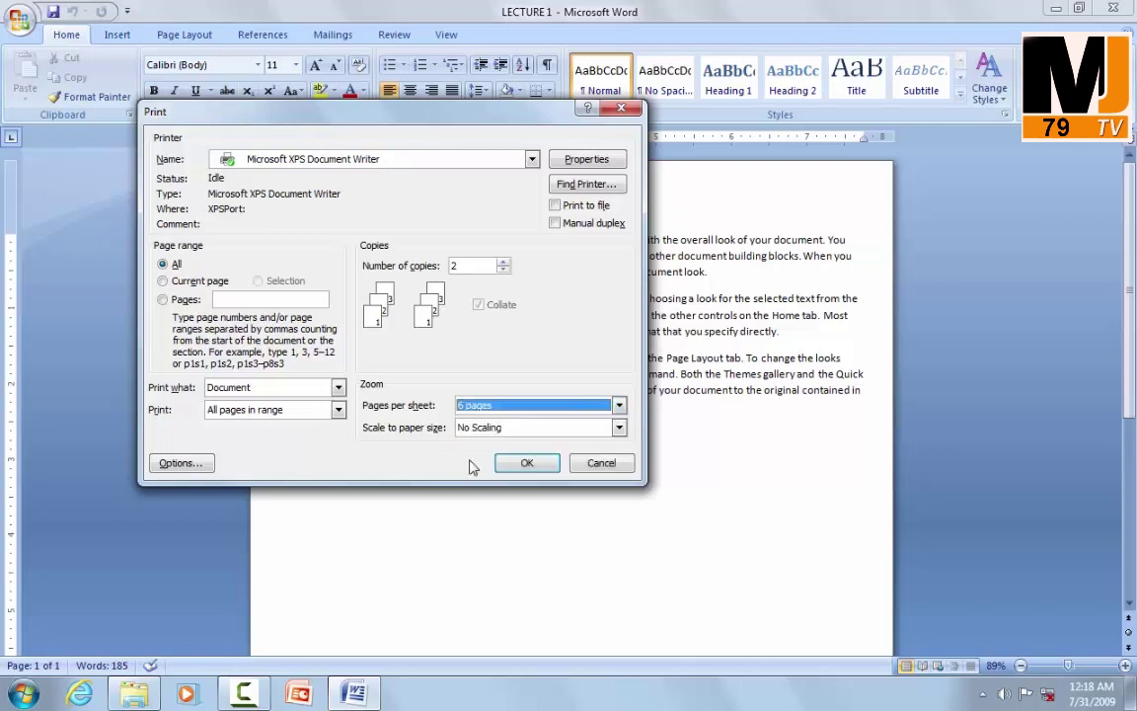
left_click(619, 406)
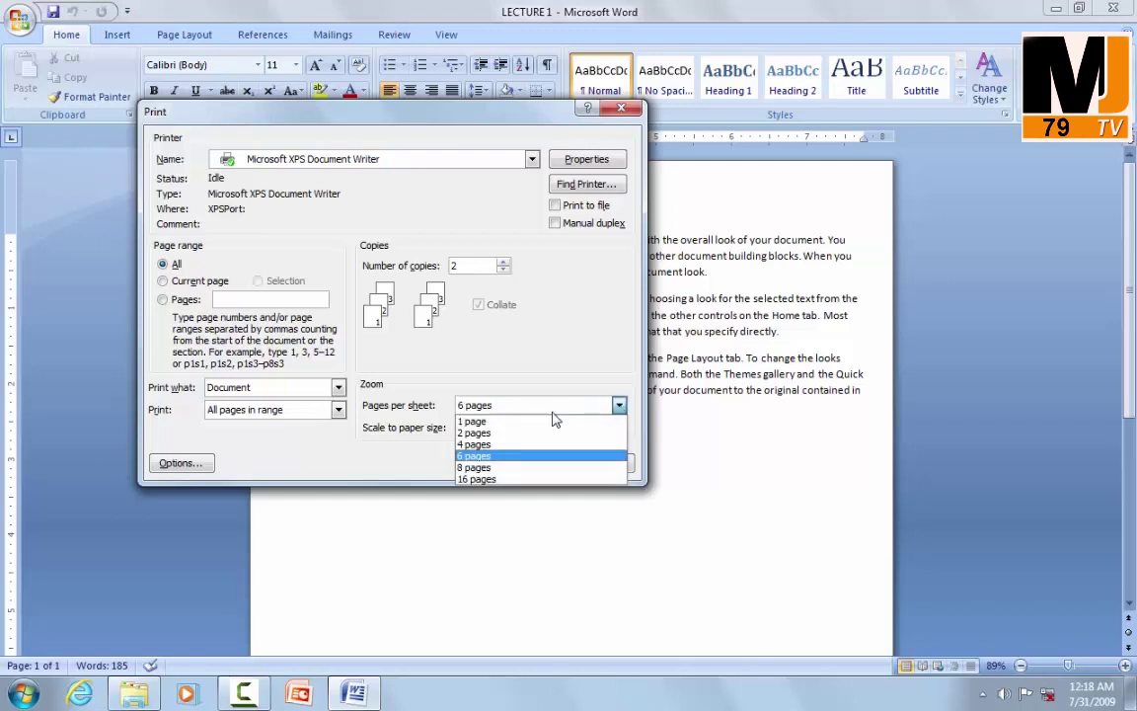
left_click(498, 366)
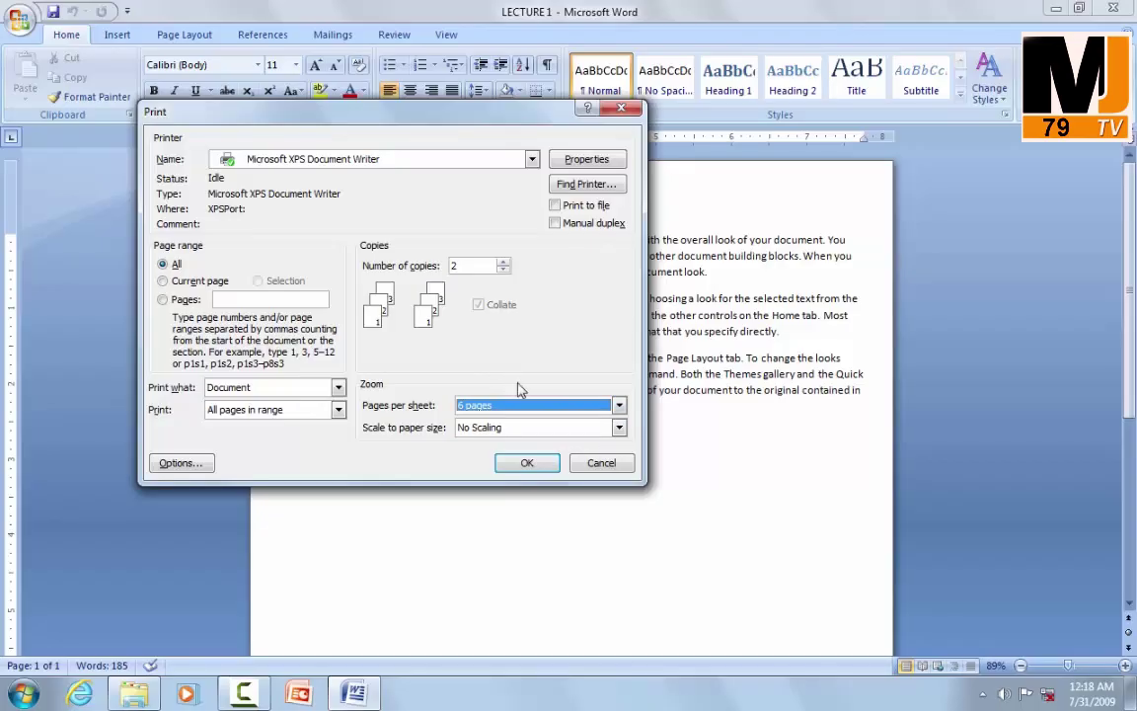
- Look through the paper sizes for scaling, keep No Scaling, and confirm the print settings
left_click(619, 427)
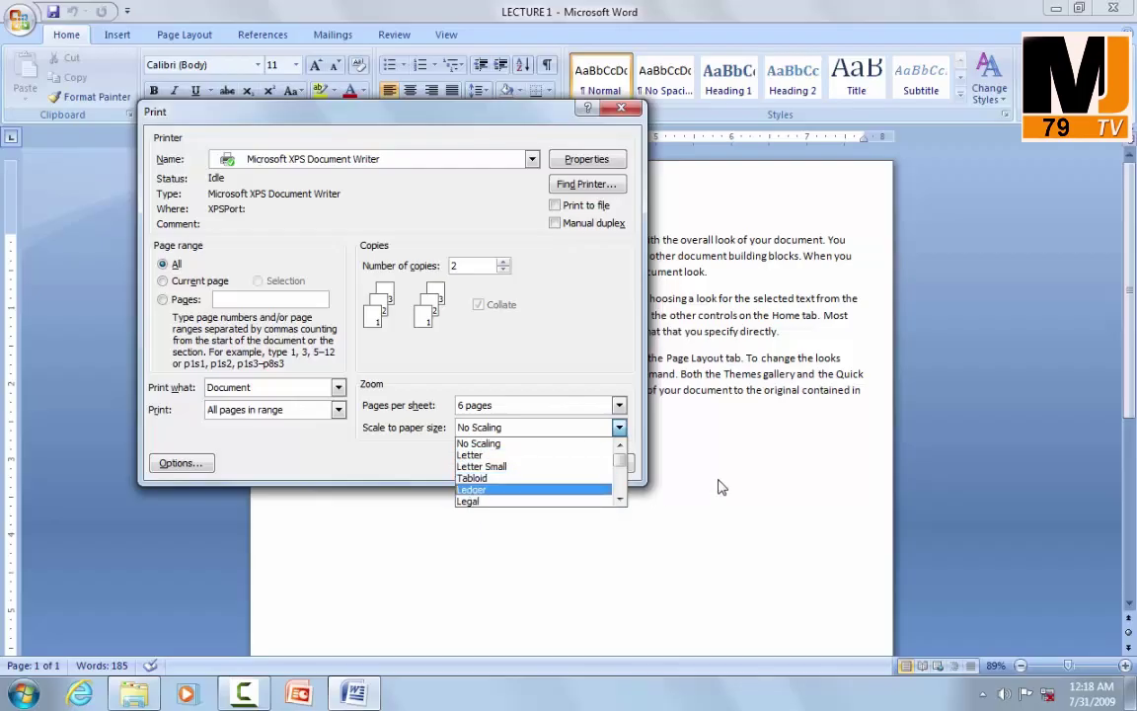
scroll(533, 480, "down", 3)
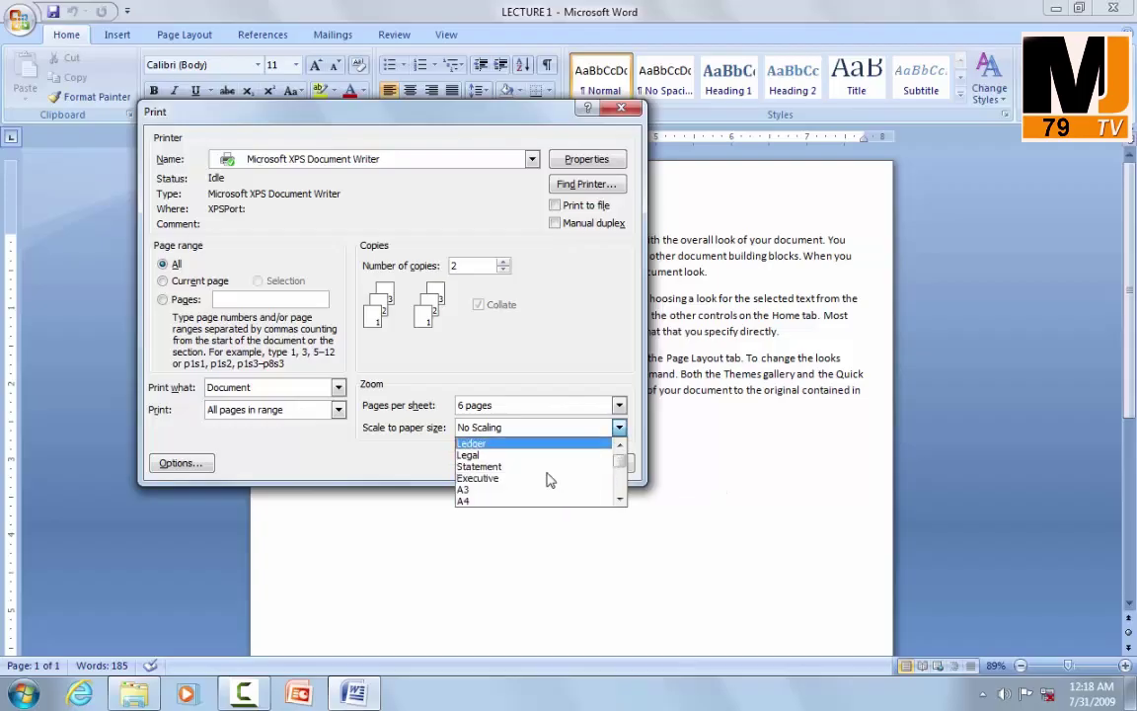
scroll(548, 477, "up", 3)
left_click(621, 428)
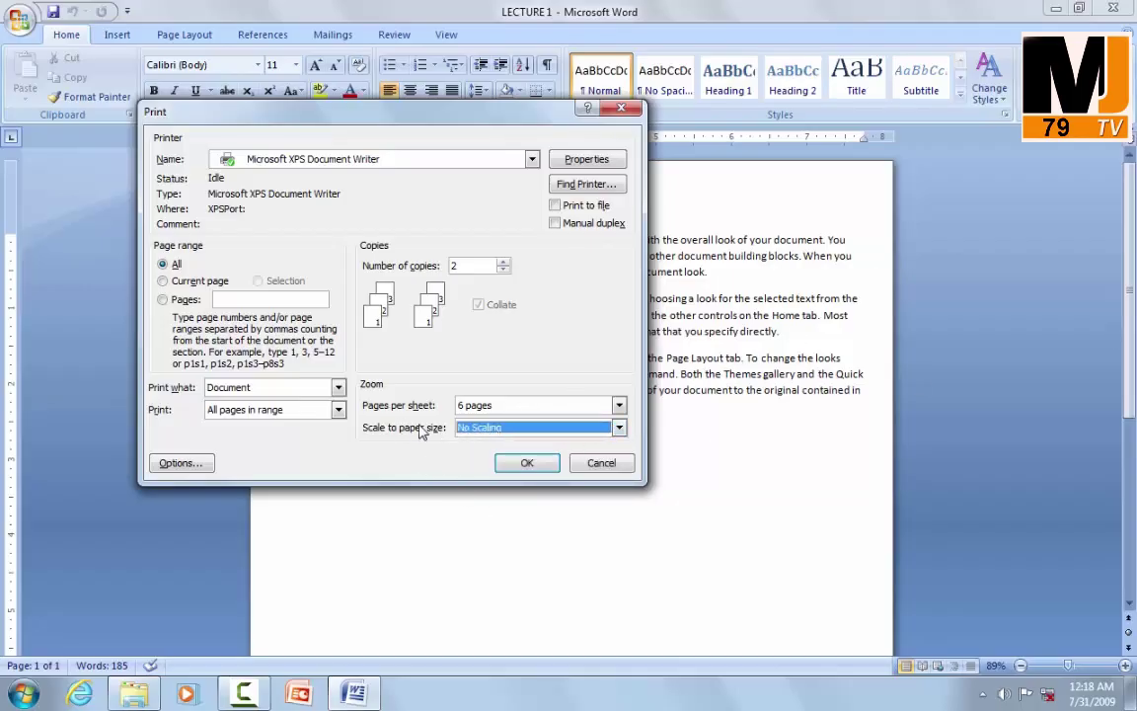
left_click(533, 471)
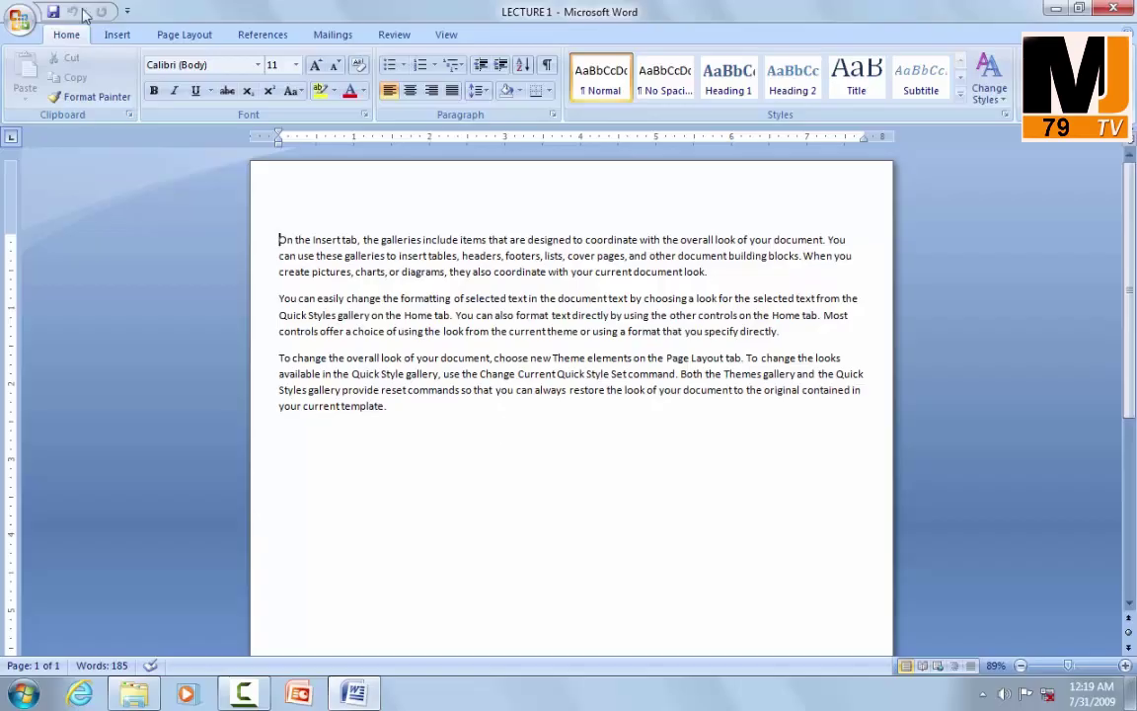
left_click(18, 21)
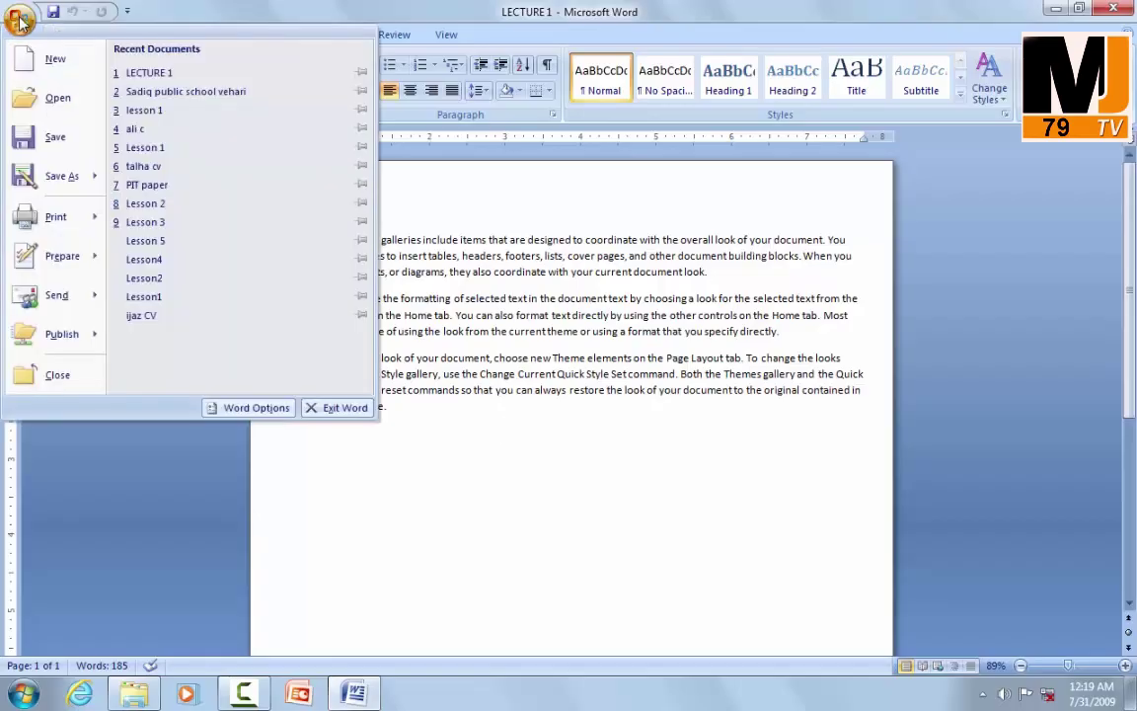
left_click(876, 488)
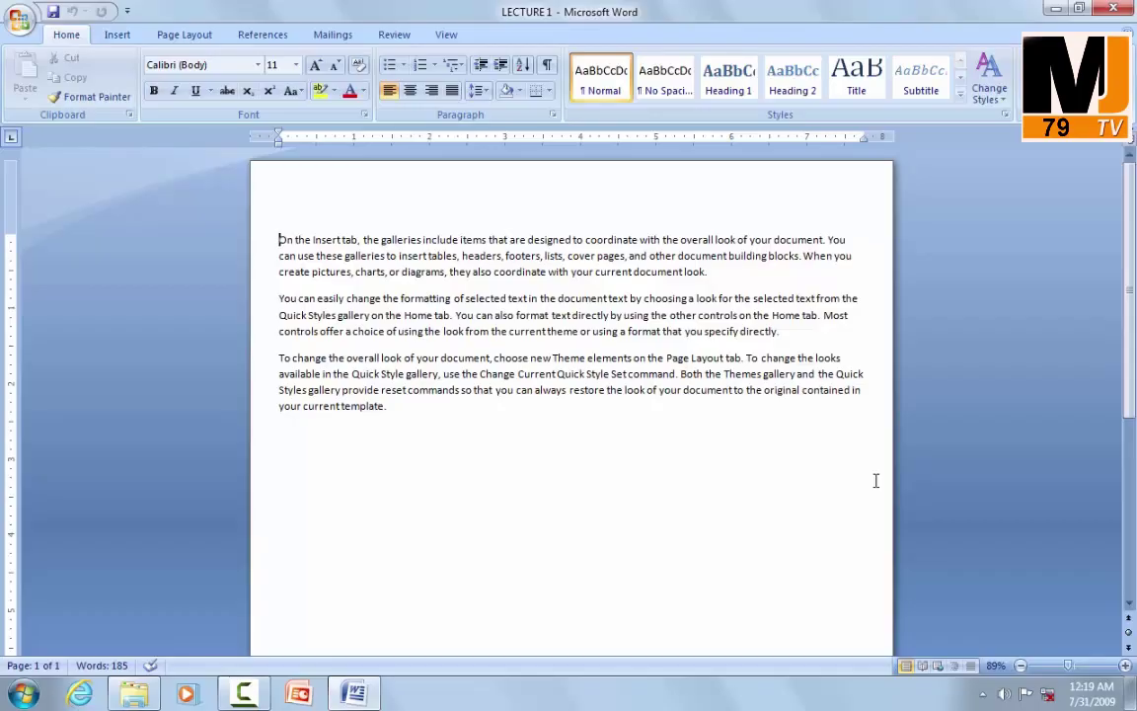
left_click(15, 27)
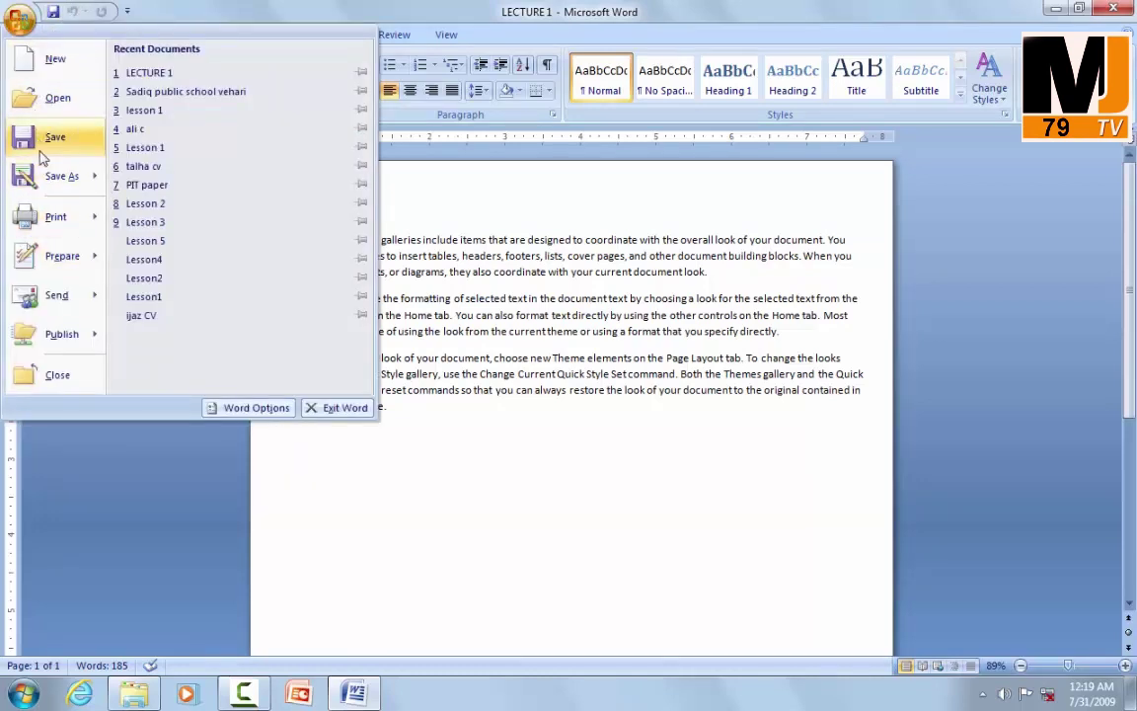
left_click(549, 486)
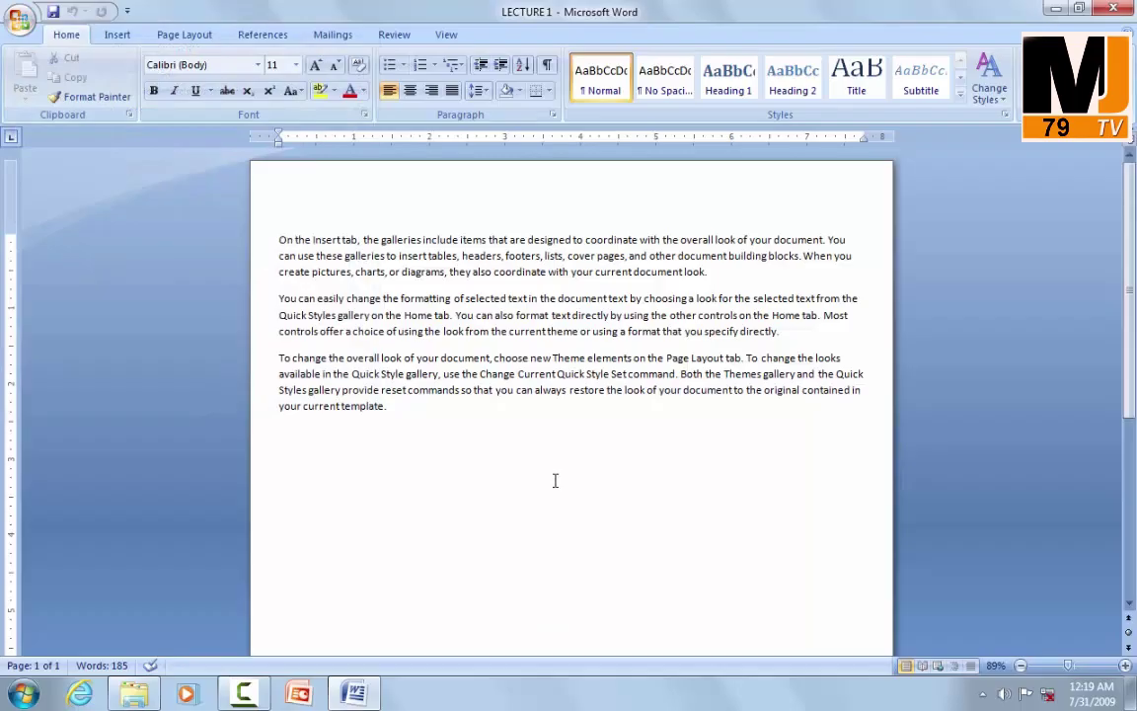
left_click(20, 22)
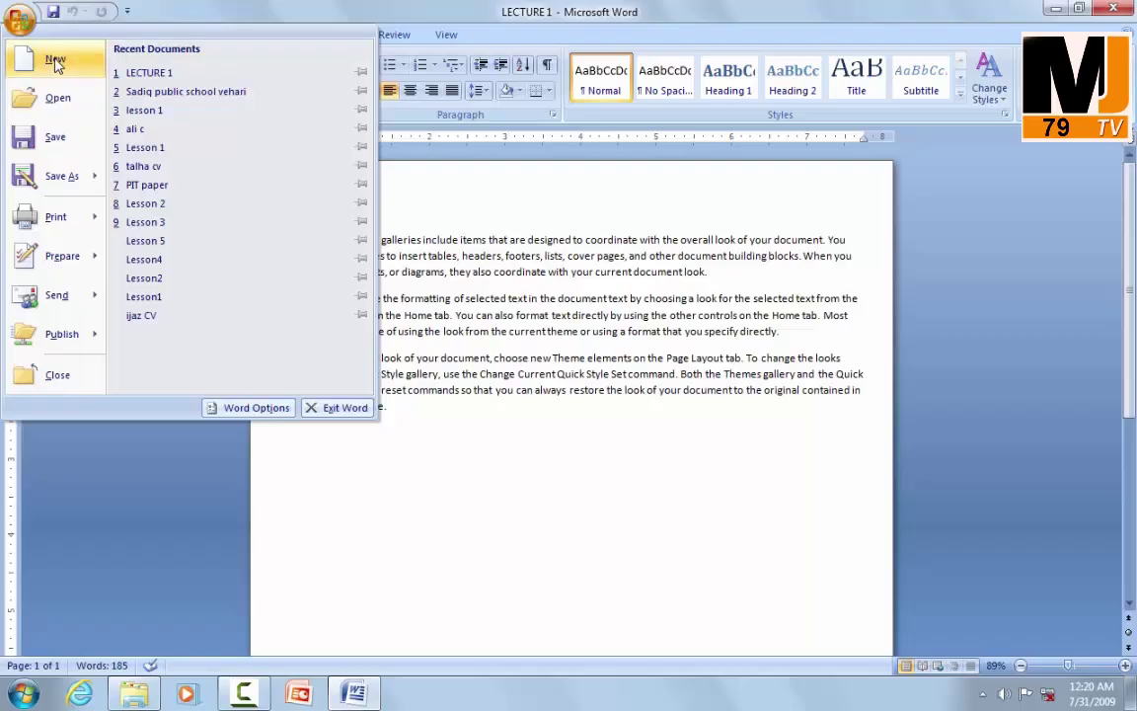
- Create a blank document from the New Document options and return to the LECTURE 1 document
left_click(530, 331)
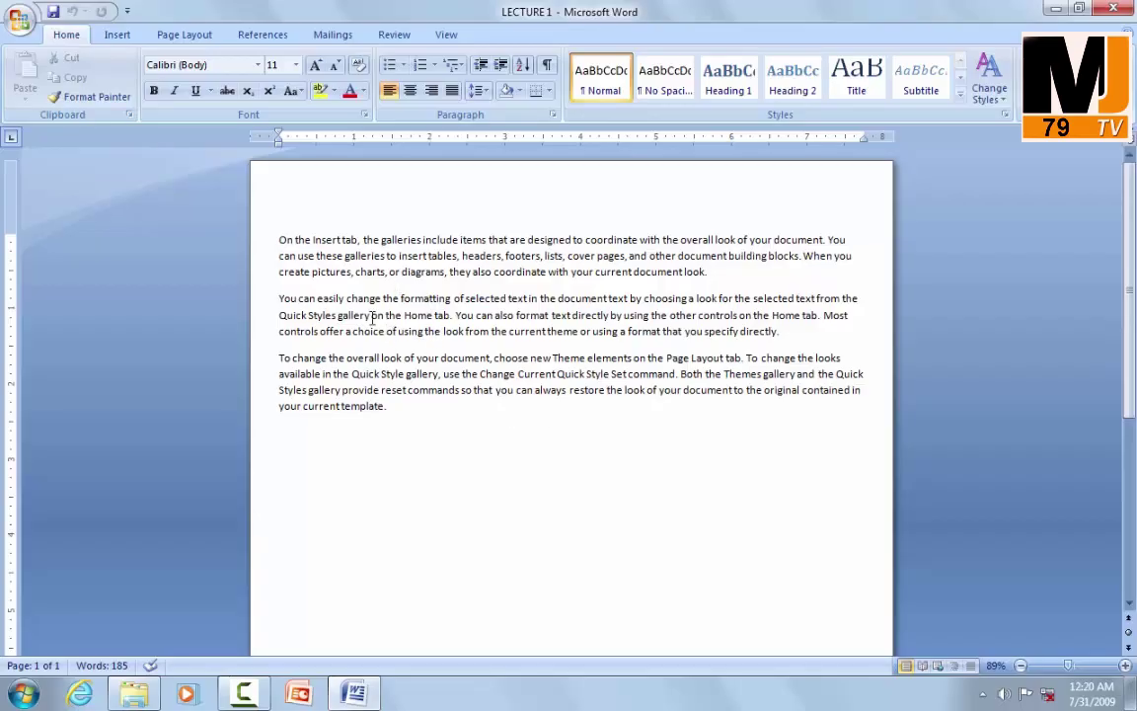
left_click(15, 30)
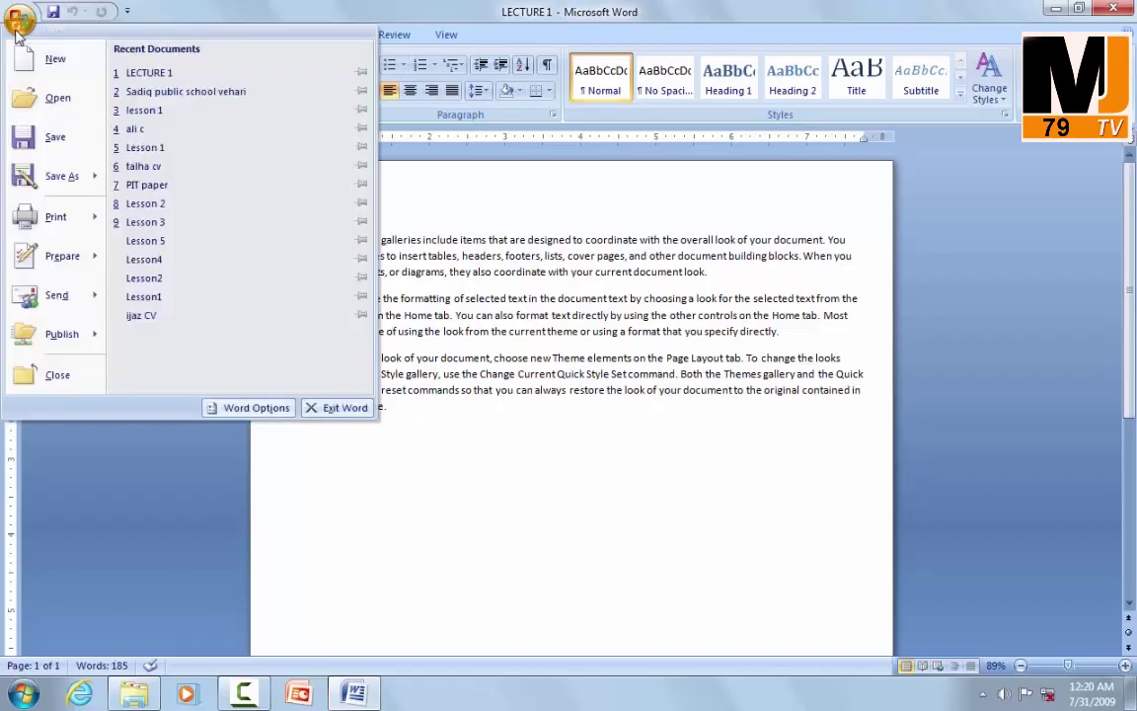
left_click(51, 60)
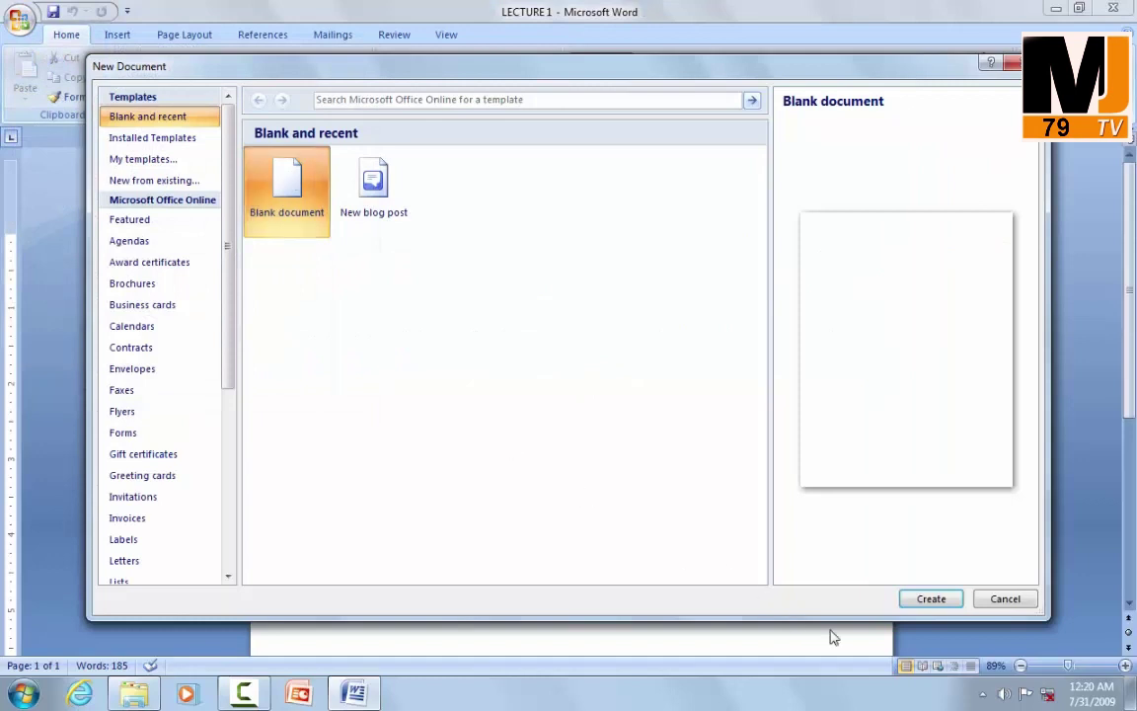
left_click(928, 599)
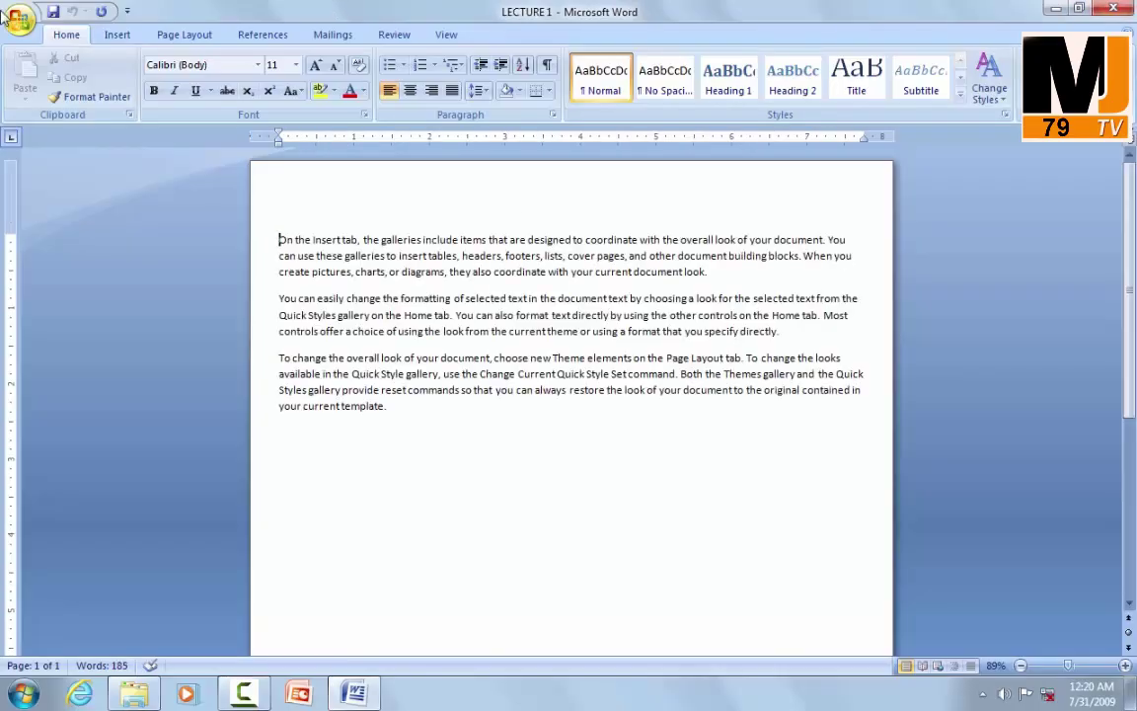
left_click(18, 20)
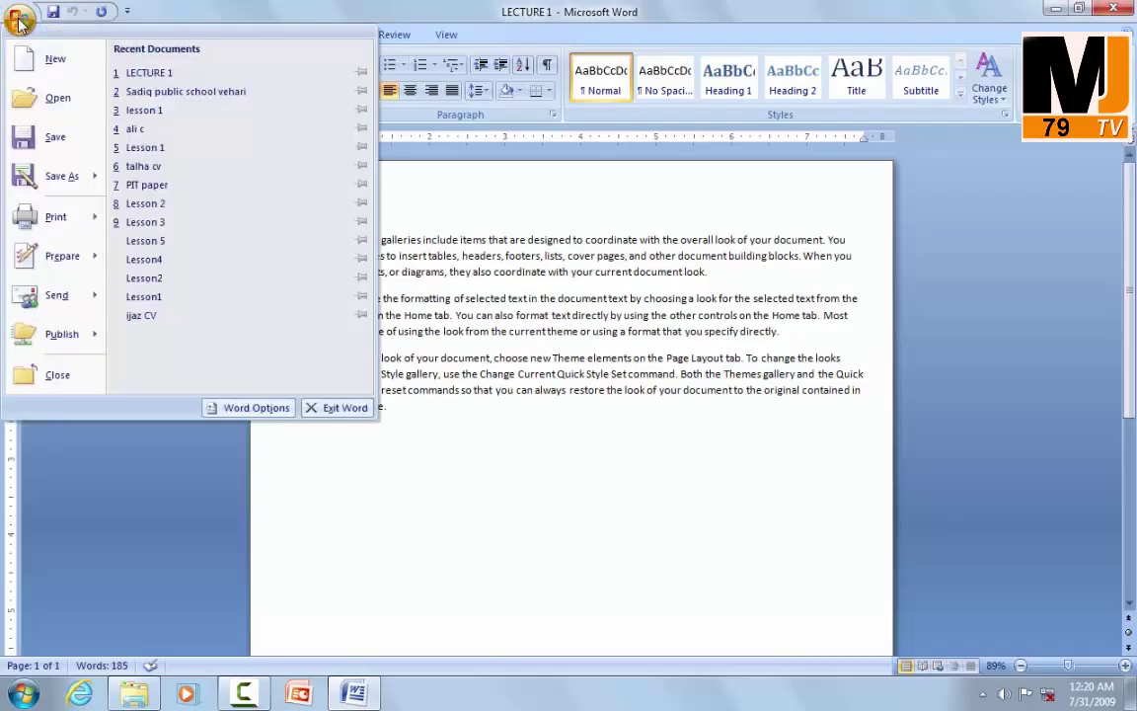
left_click(49, 102)
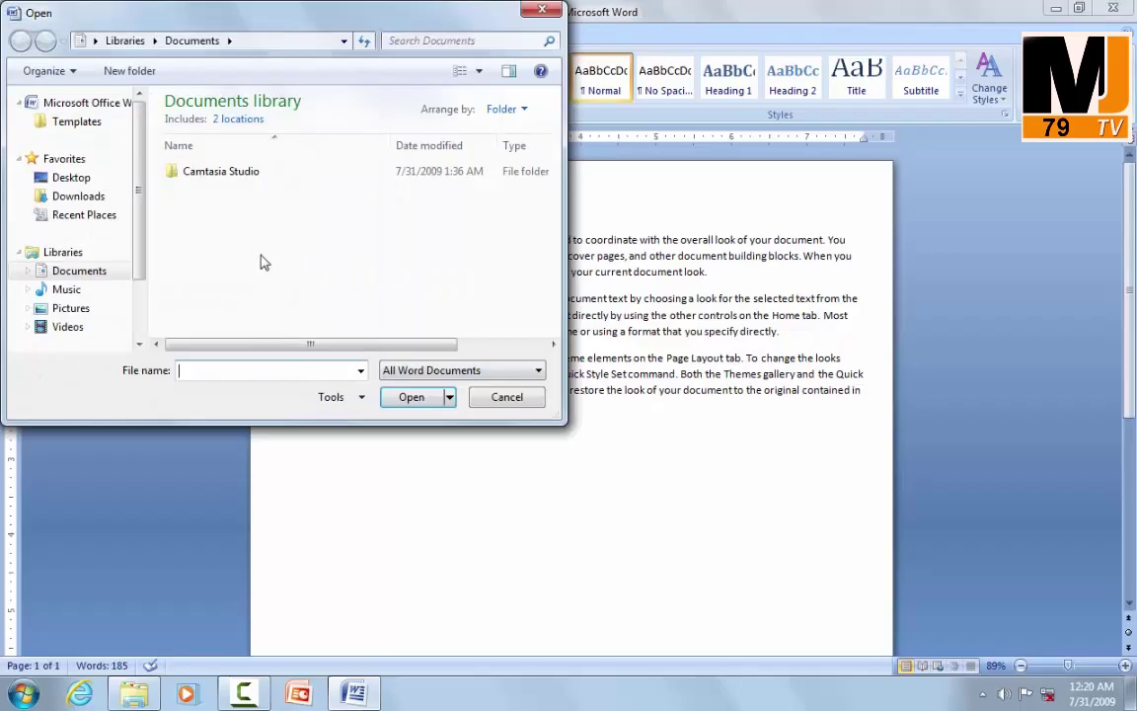
left_click(529, 13)
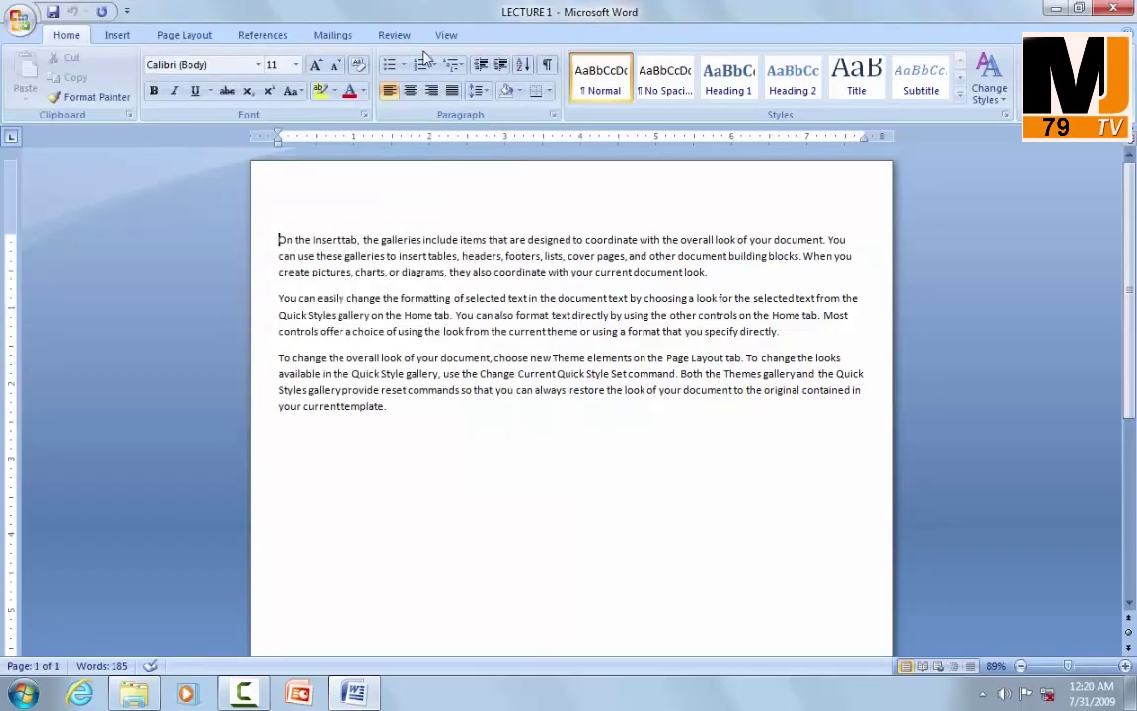
- Create a new document from the Blank document template
left_click(24, 22)
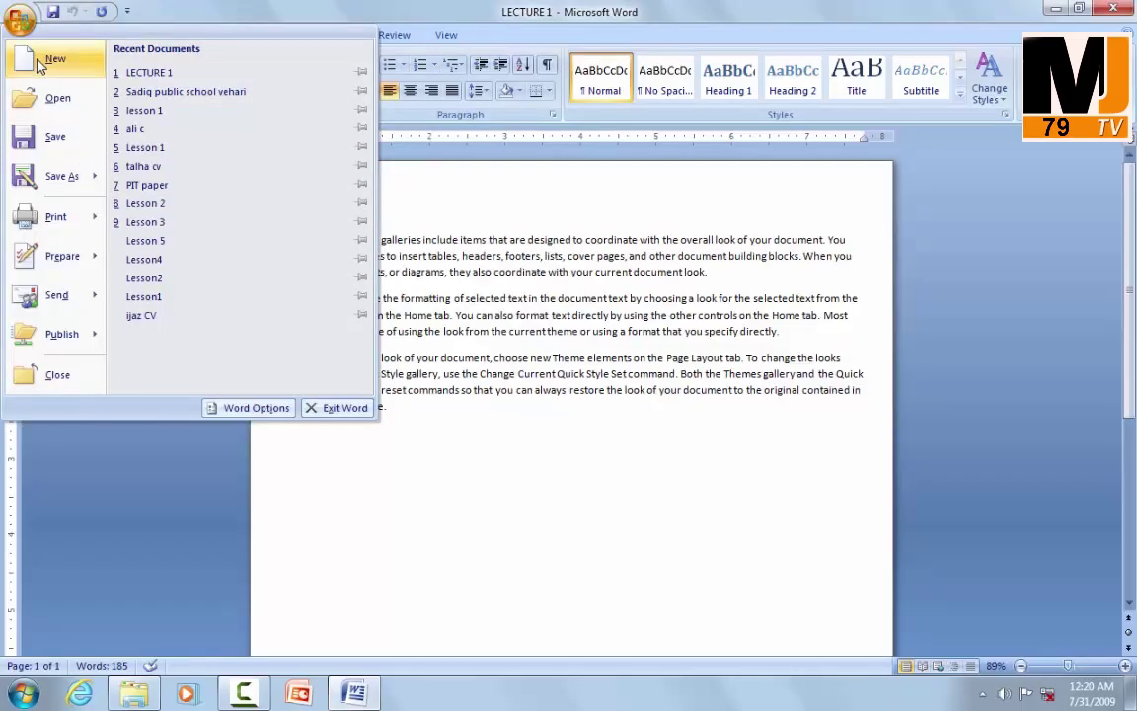
left_click(42, 61)
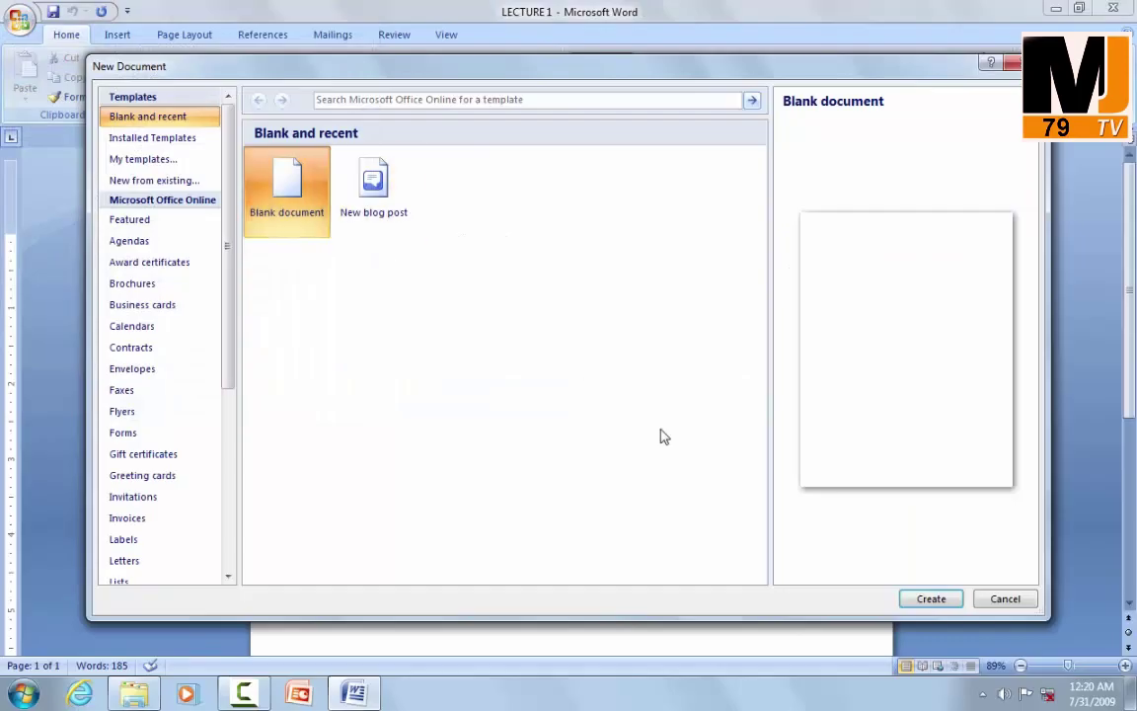
left_click(931, 598)
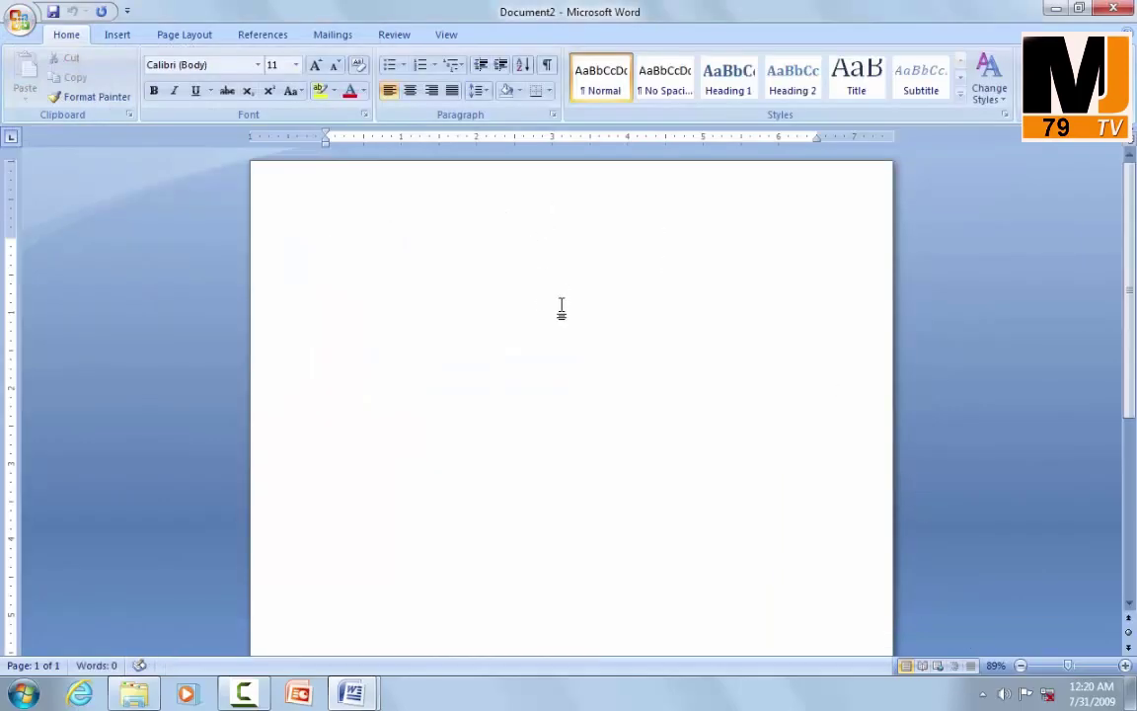
- Close the LECTURE 1 document and the MJ 79 folder window, and return to the blank document
left_click(1054, 9)
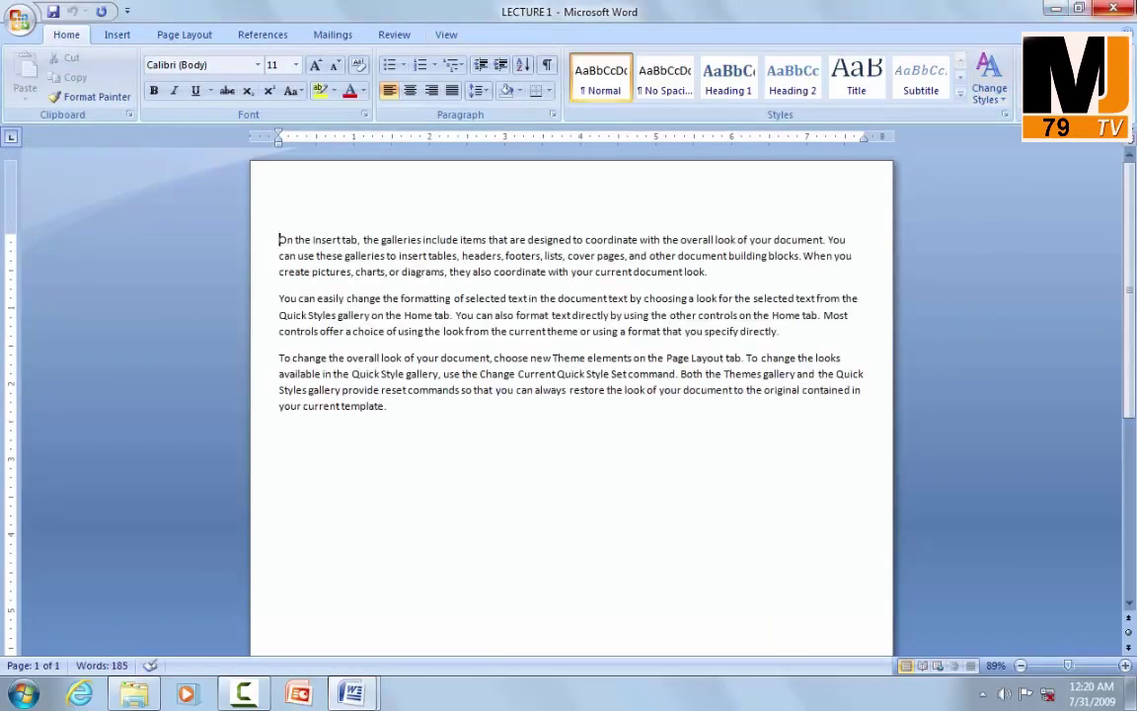
left_click(1128, 10)
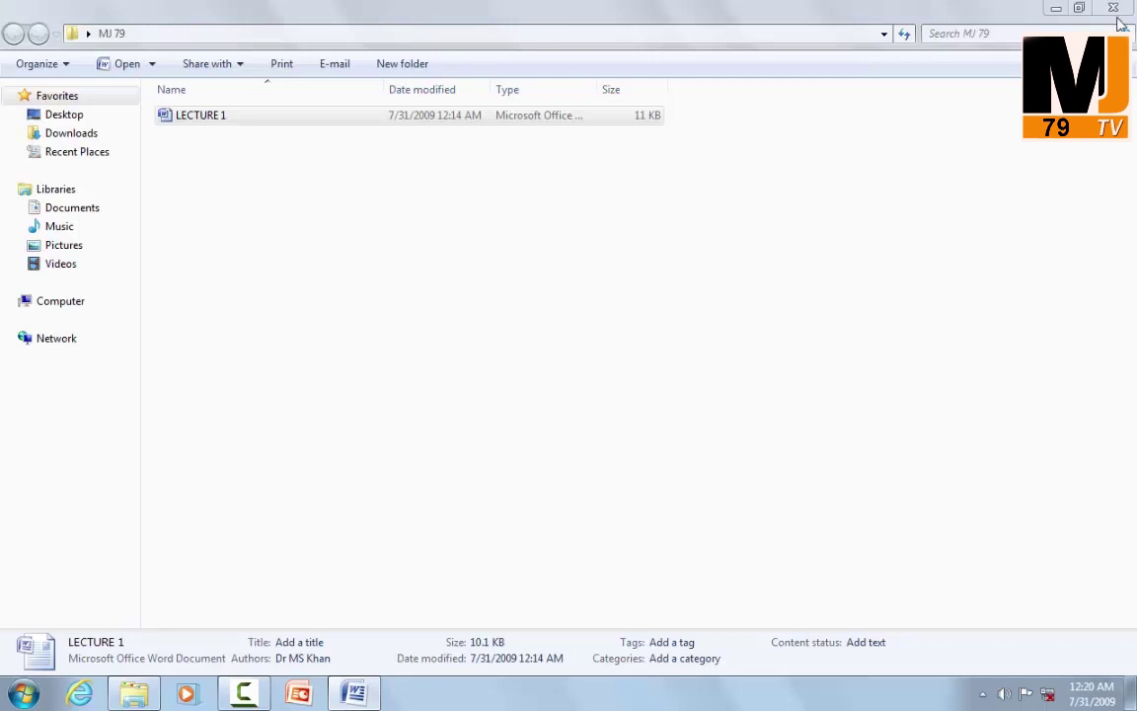
left_click(1112, 14)
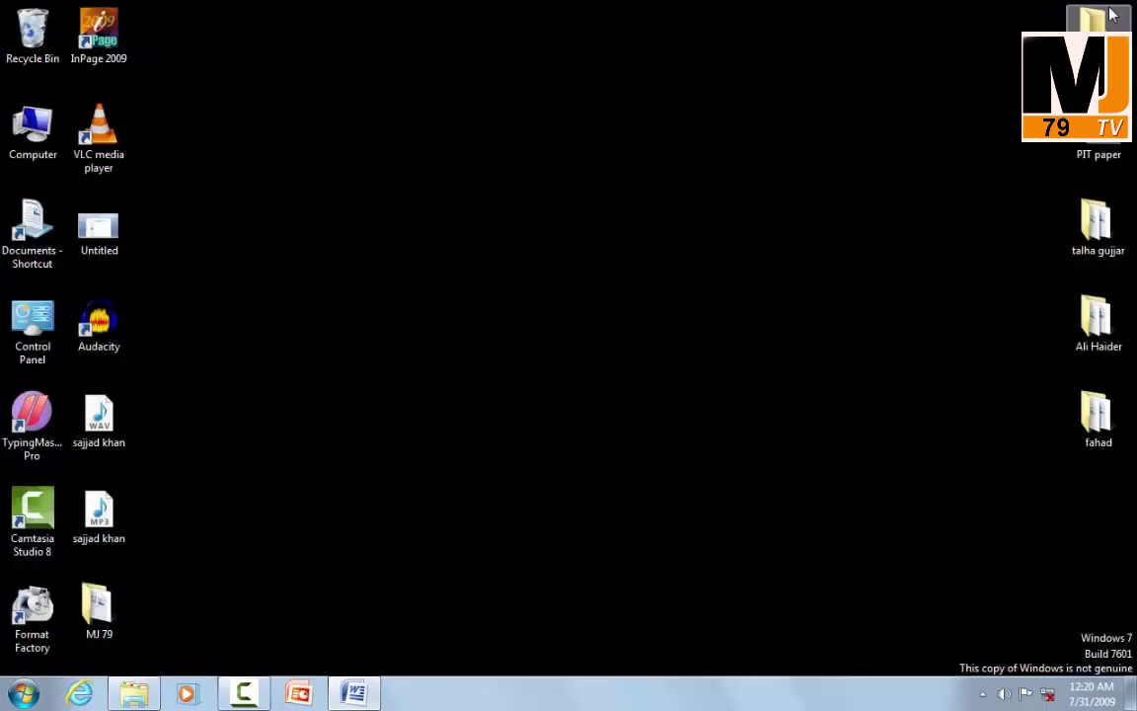
left_click(353, 692)
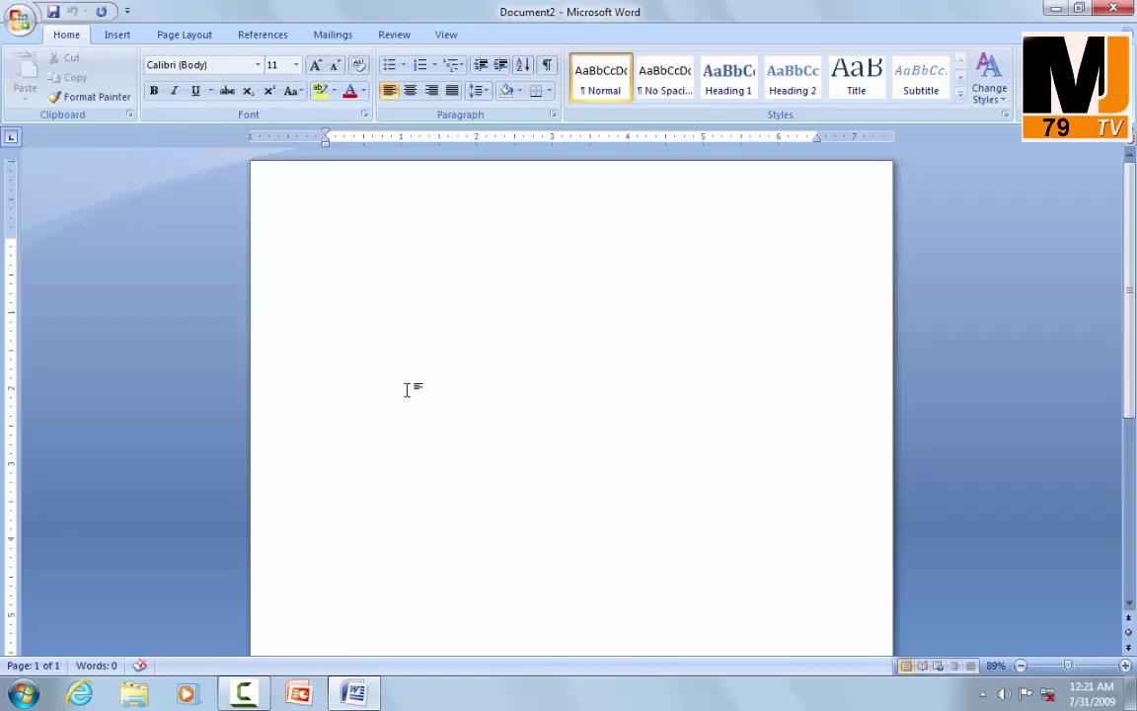
- Open the LECTURE 1 document from the MJ 79 folder on the Desktop
left_click(16, 24)
left_click(56, 103)
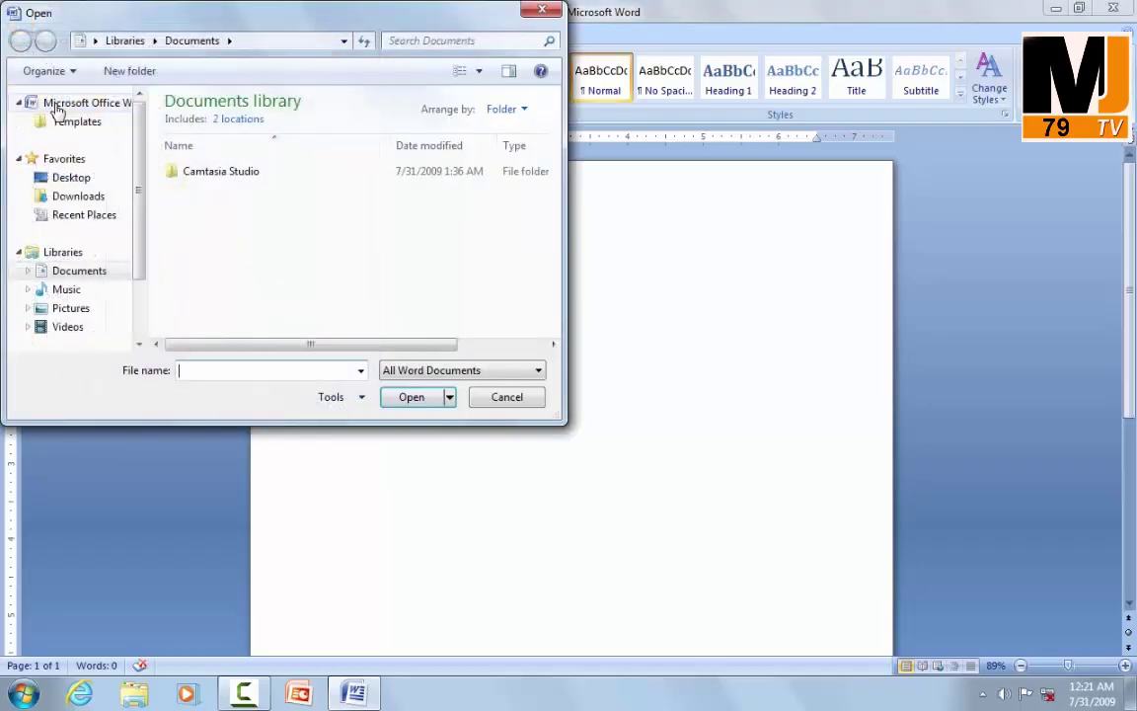
left_click(72, 180)
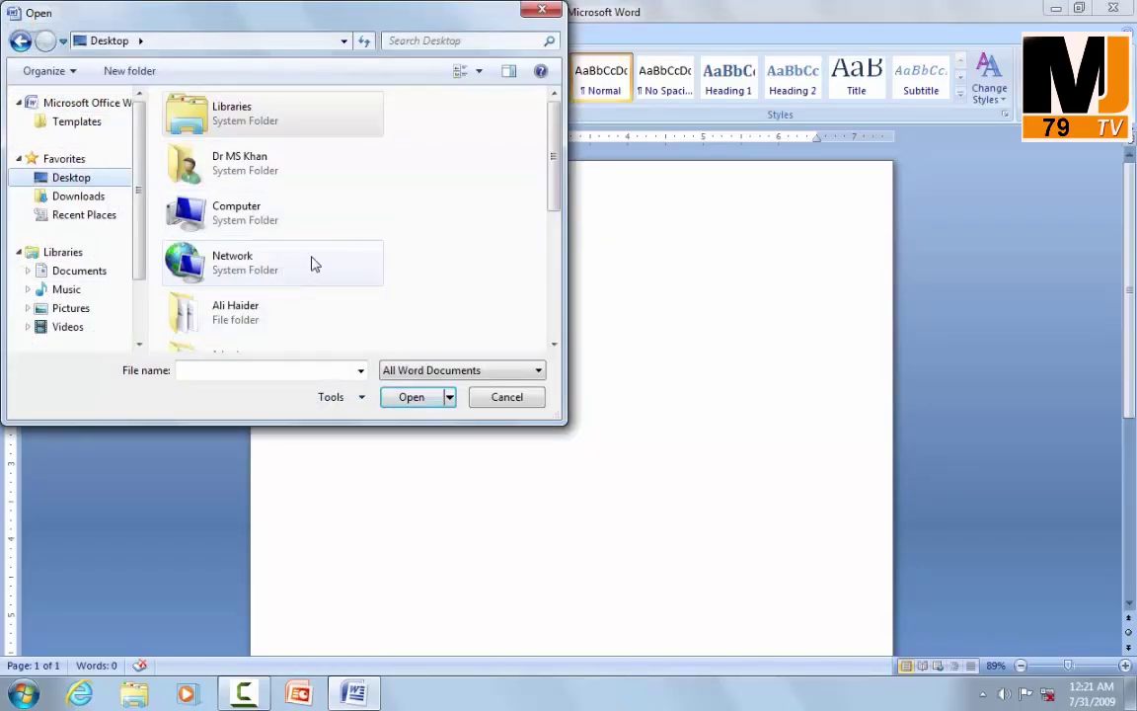
left_click_drag(556, 174, 557, 225)
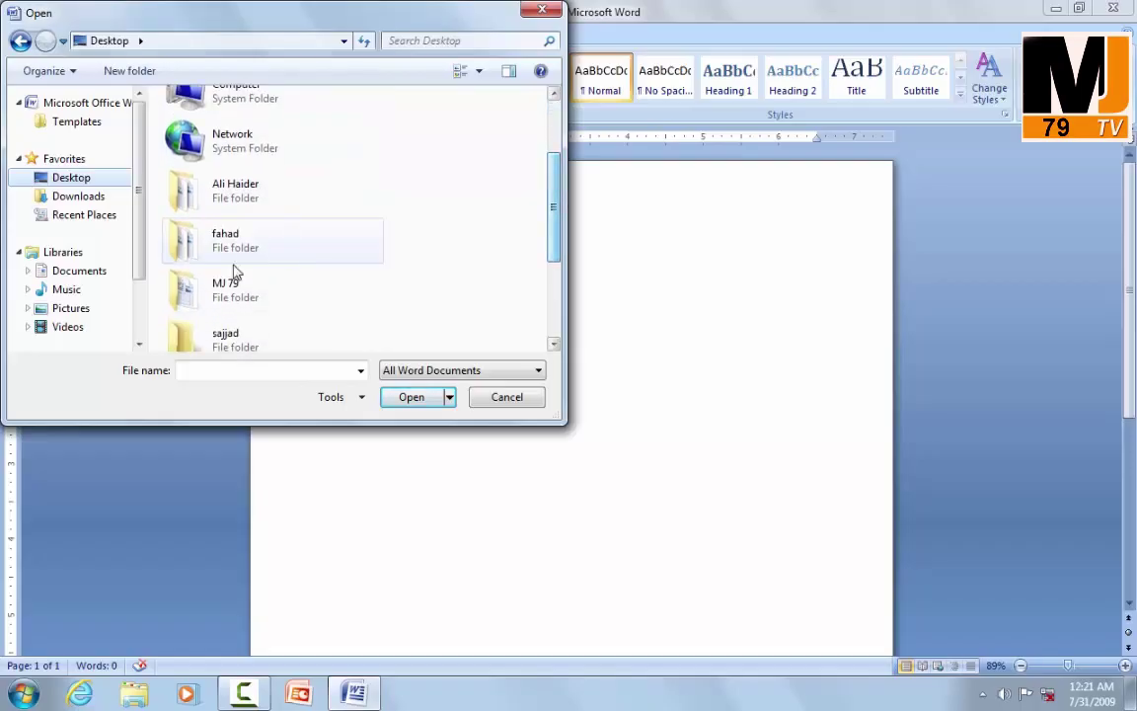
double_click(209, 292)
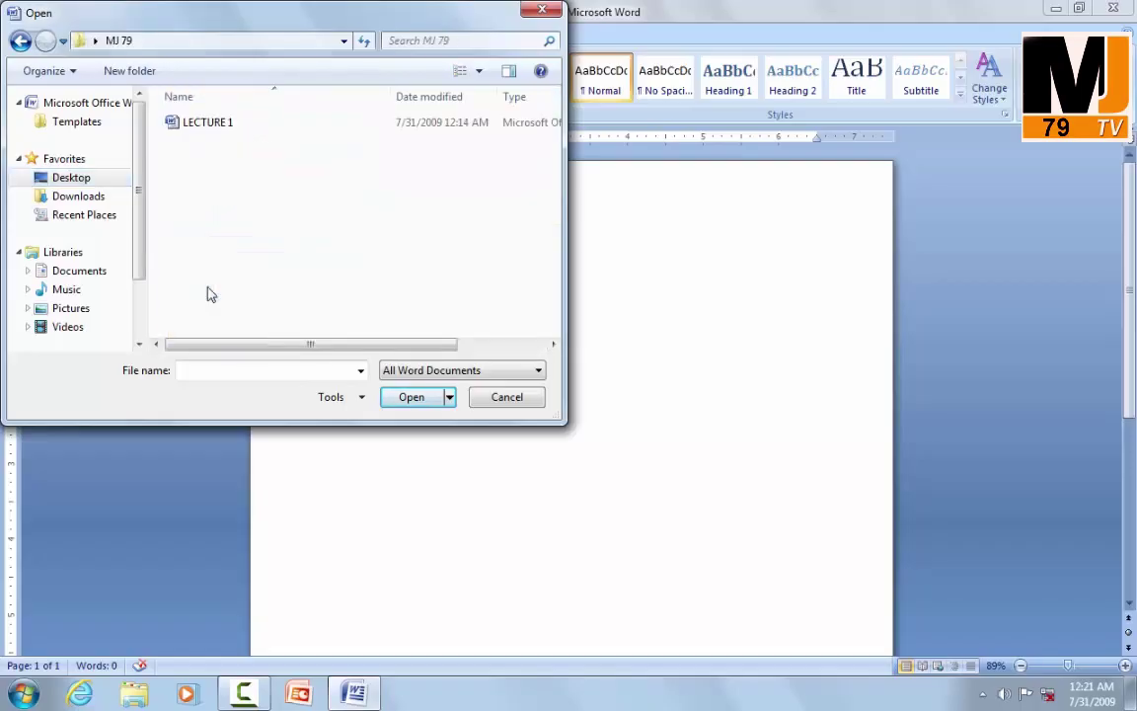
left_click(215, 128)
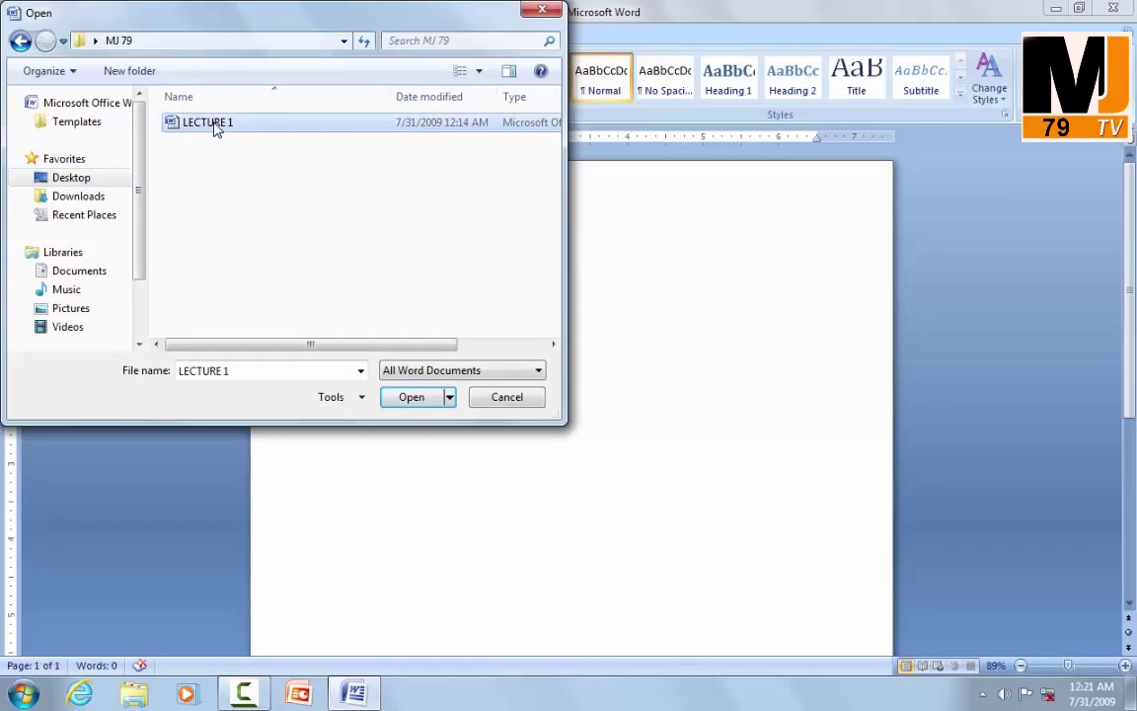
left_click(412, 396)
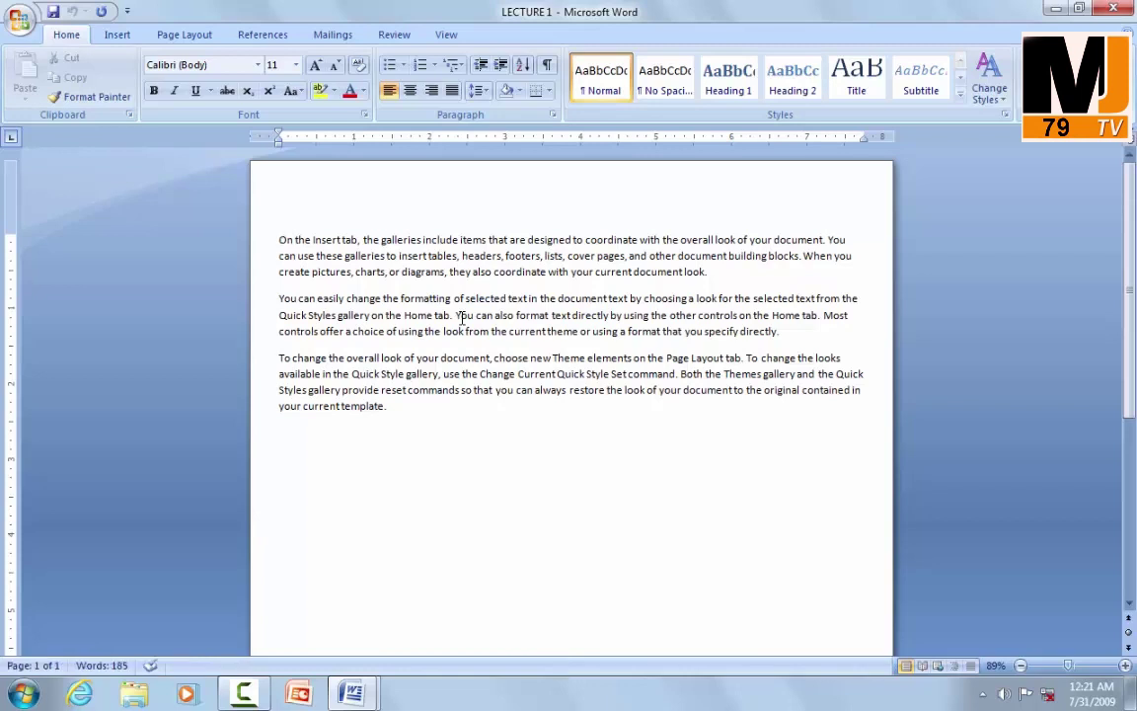
- Look over the formats for saving a copy, and save the LECTURE 1 document under its existing name
left_click(19, 21)
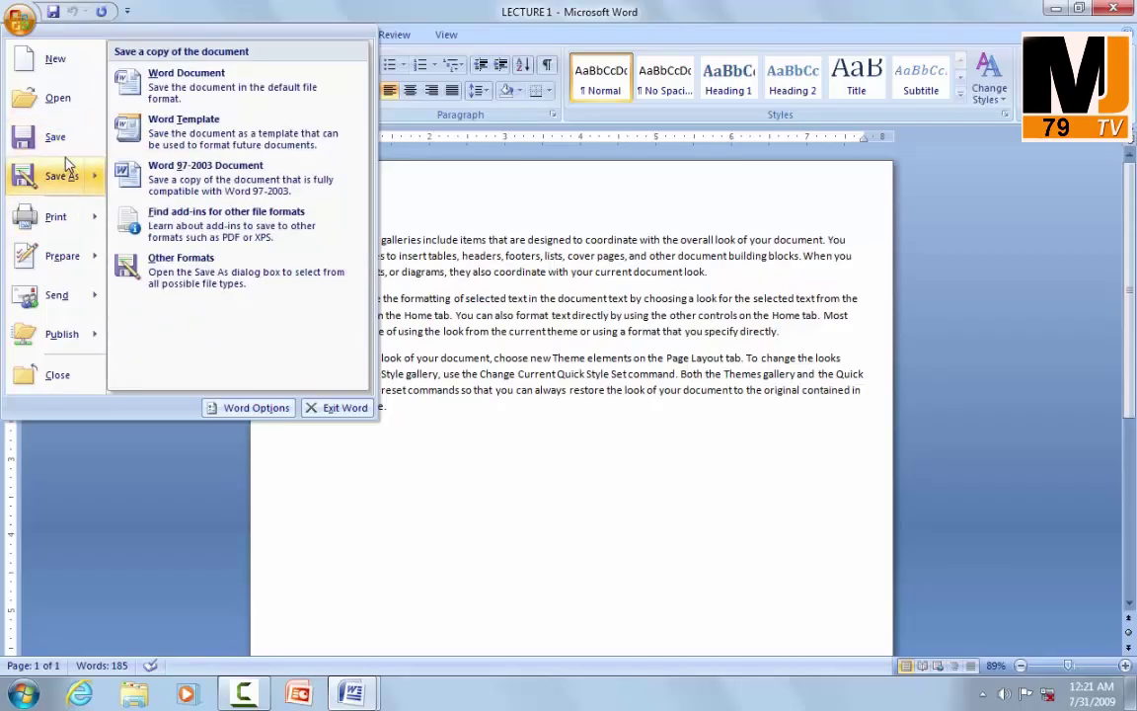
left_click(663, 523)
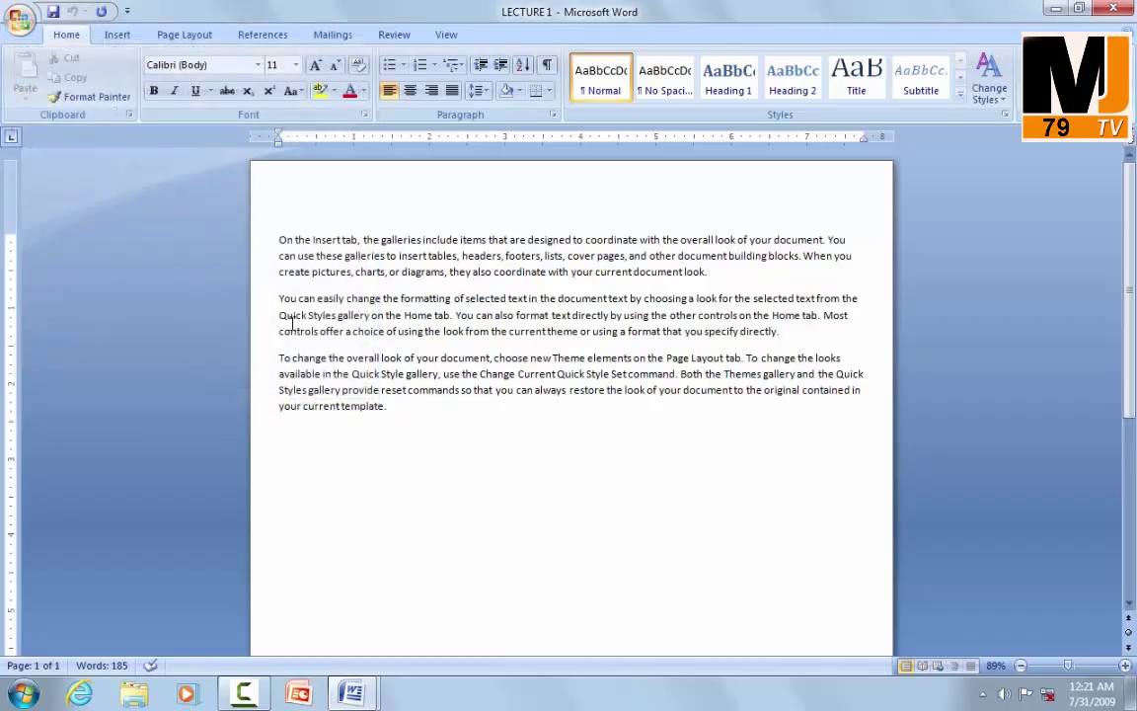
left_click(19, 21)
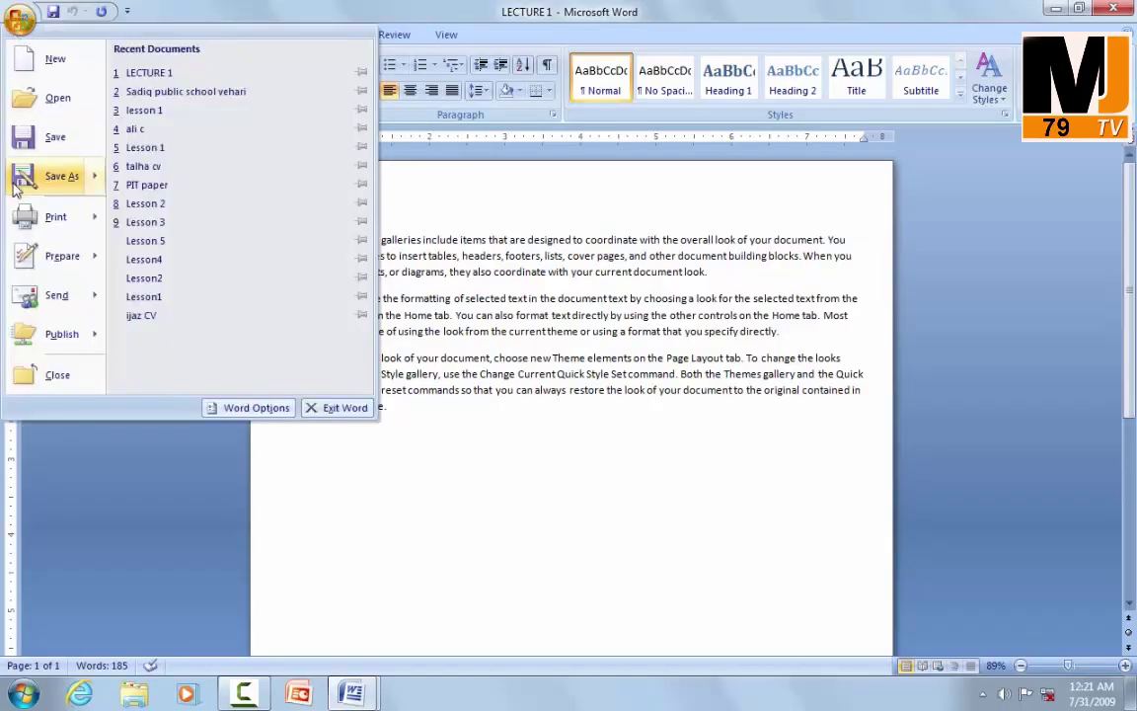
mouse_move(19, 182)
left_click(580, 361)
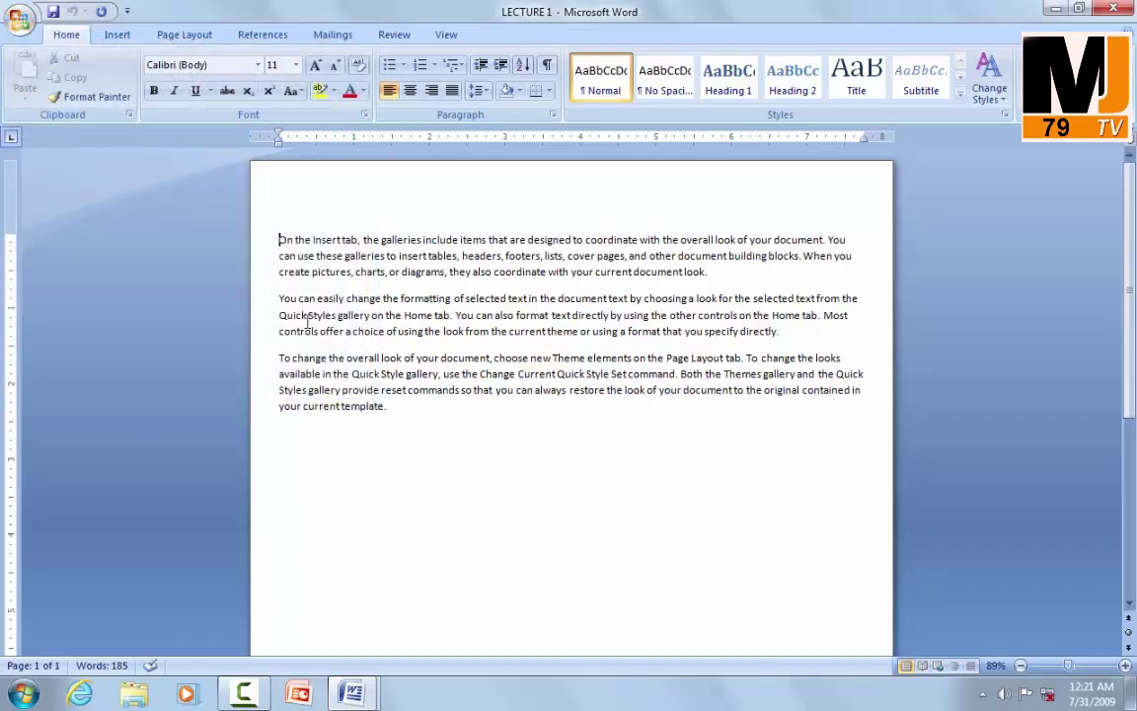
left_click(19, 18)
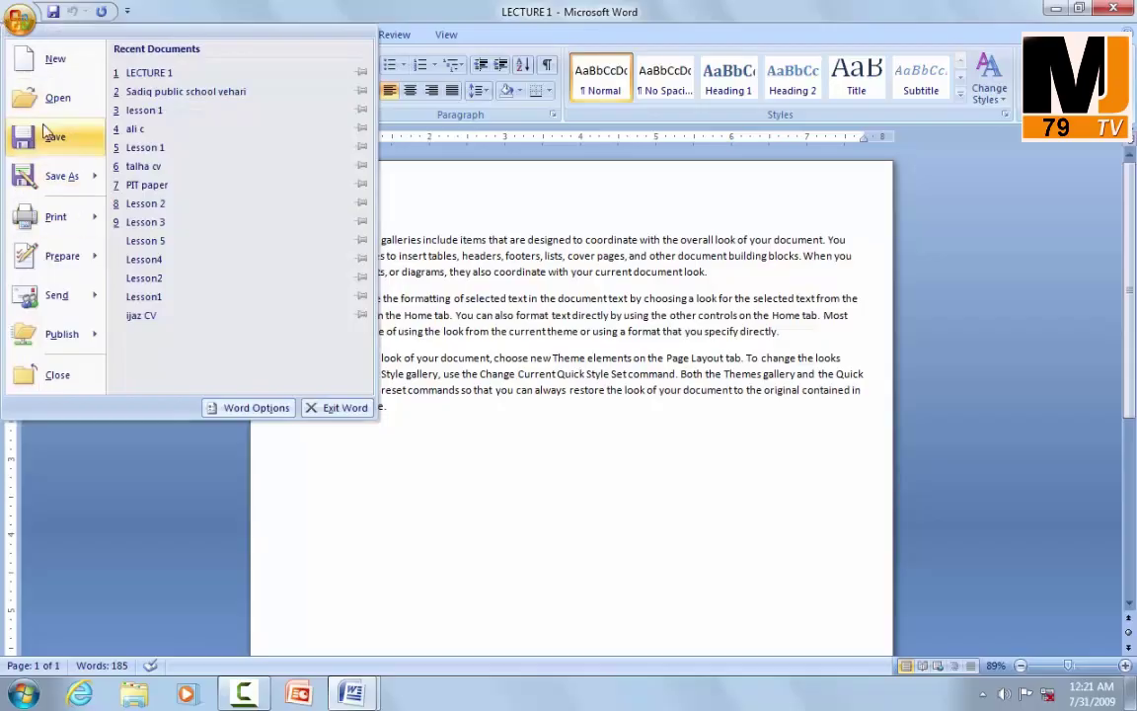
left_click(44, 135)
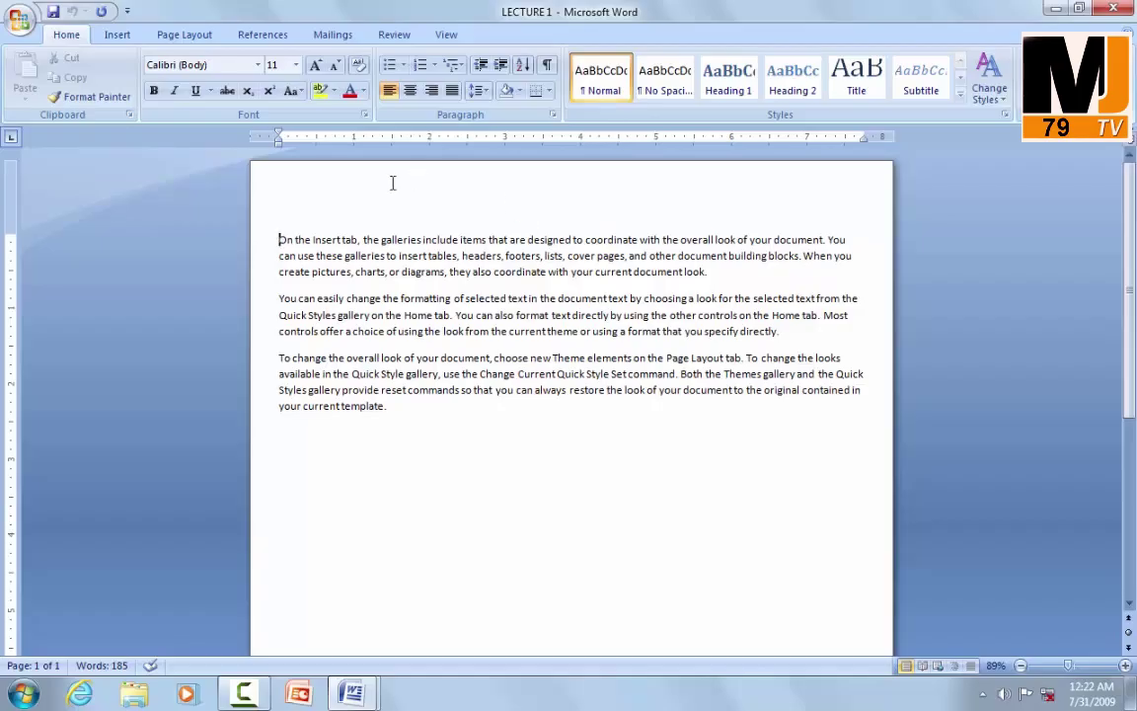
- Start another blank document, and bring up the Open and Save As dialogs without opening or saving a file
key("ctrl+n")
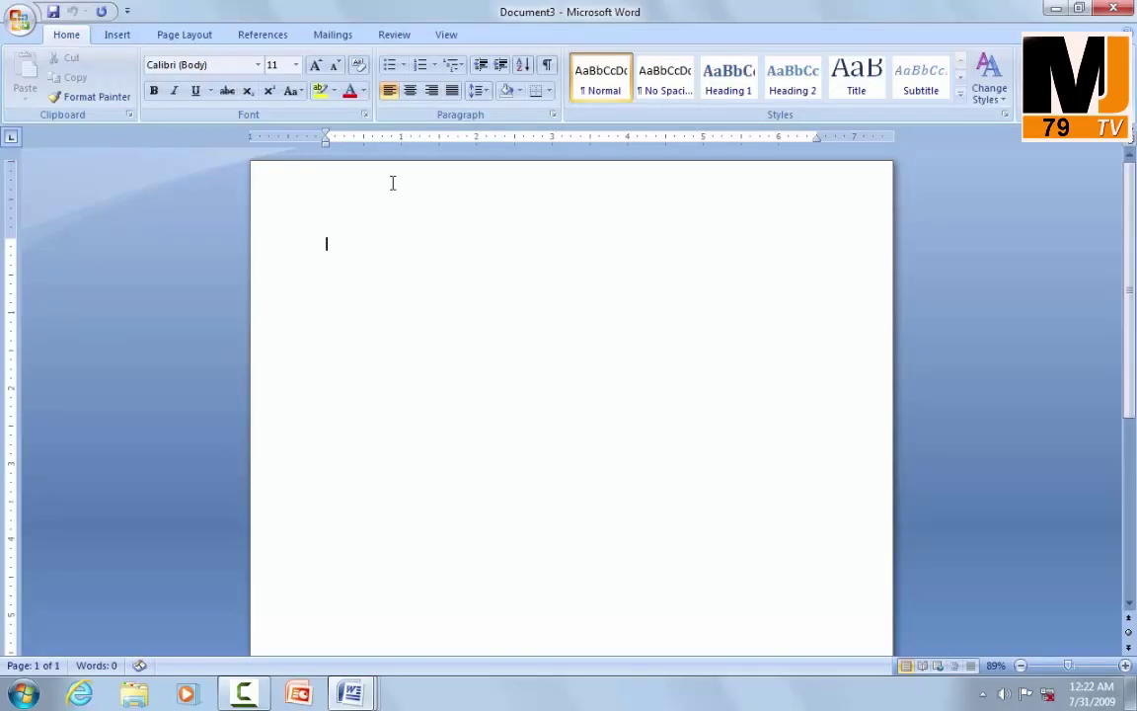
key("ctrl+o")
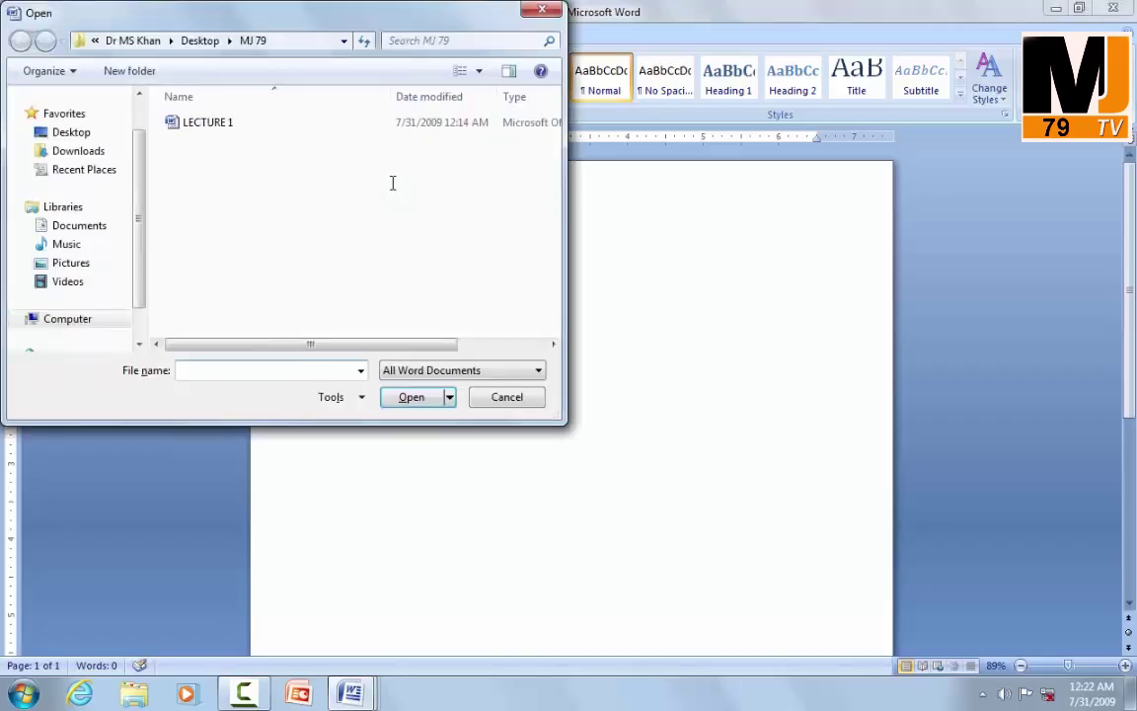
left_click(538, 12)
key("ctrl+s")
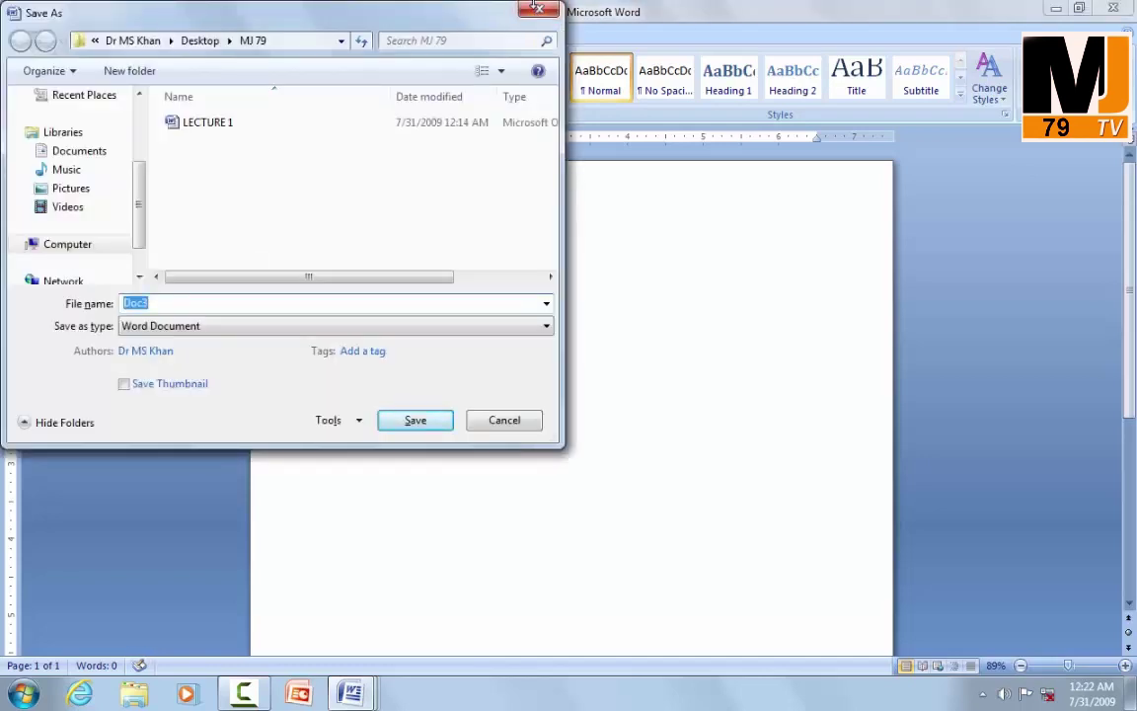
left_click(539, 12)
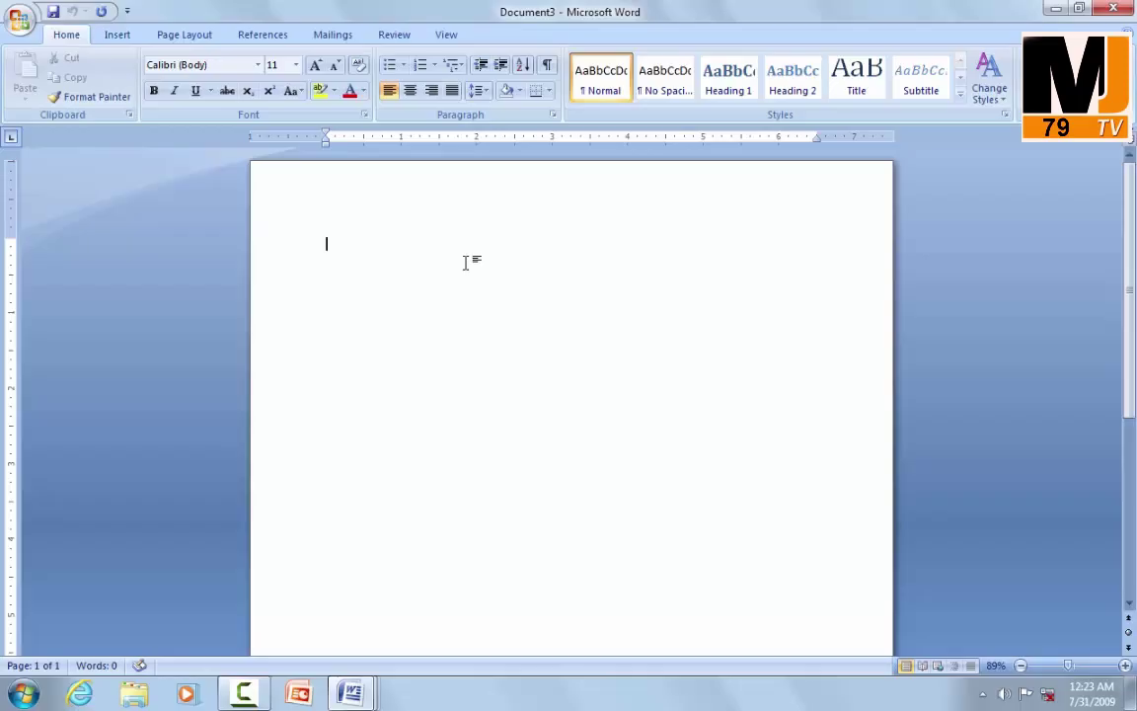
left_click(22, 26)
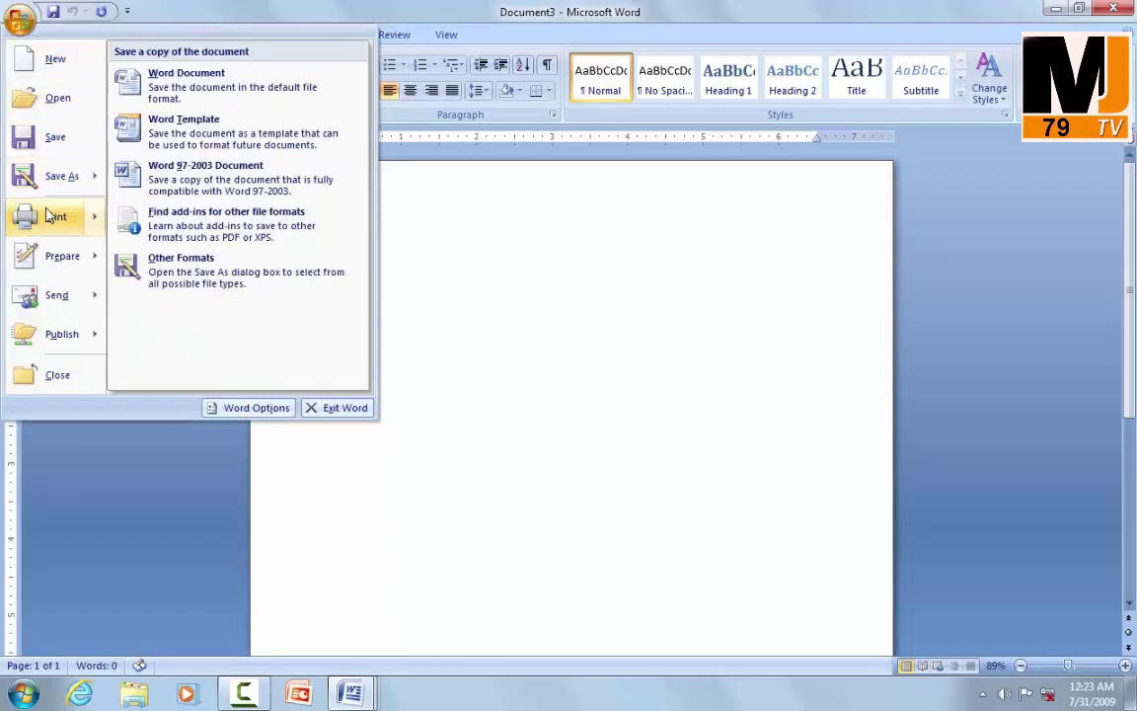
left_click(572, 318)
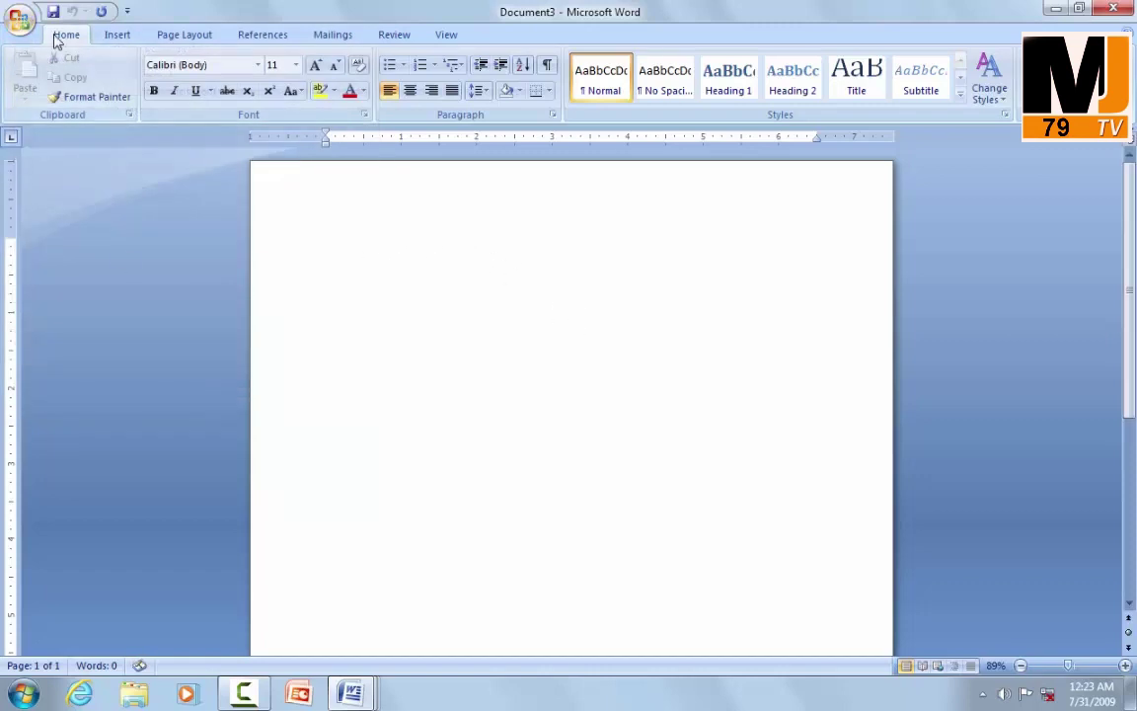
left_click(181, 36)
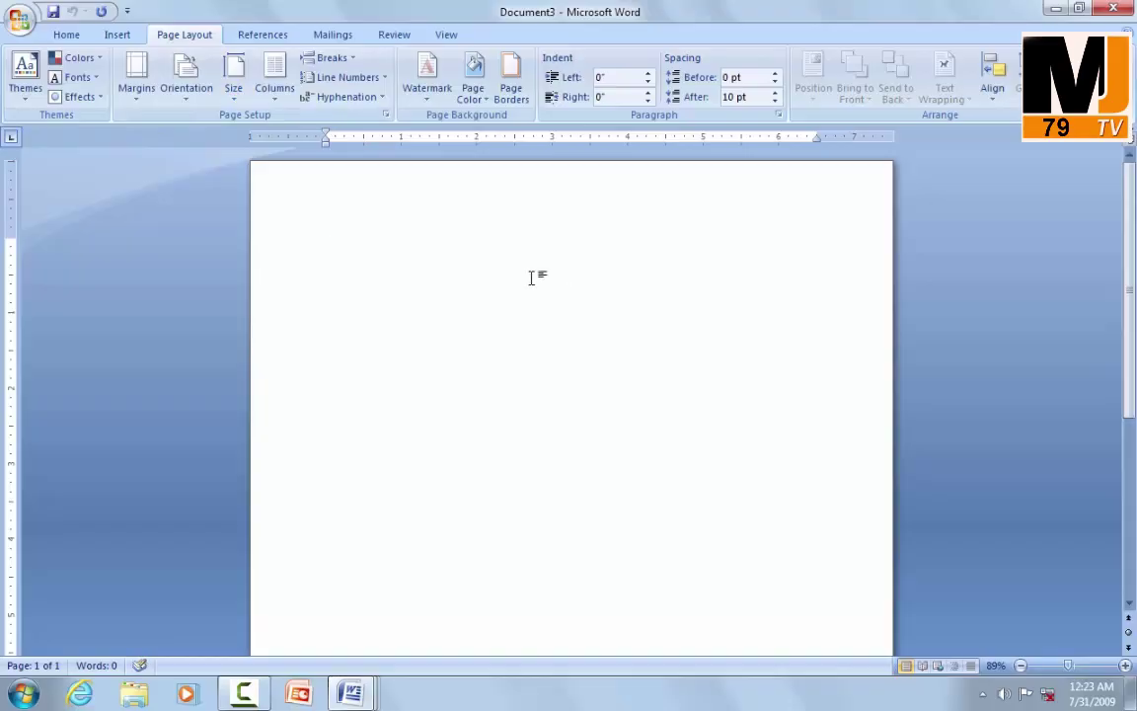
left_click(67, 34)
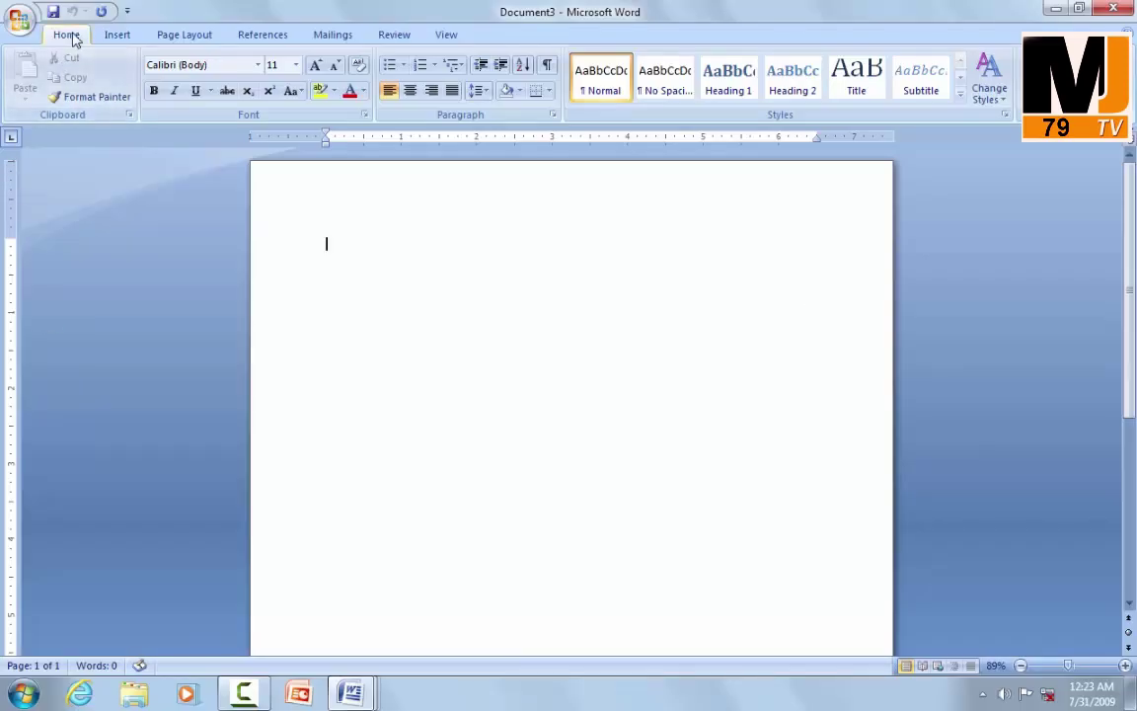
left_click(114, 33)
left_click(172, 34)
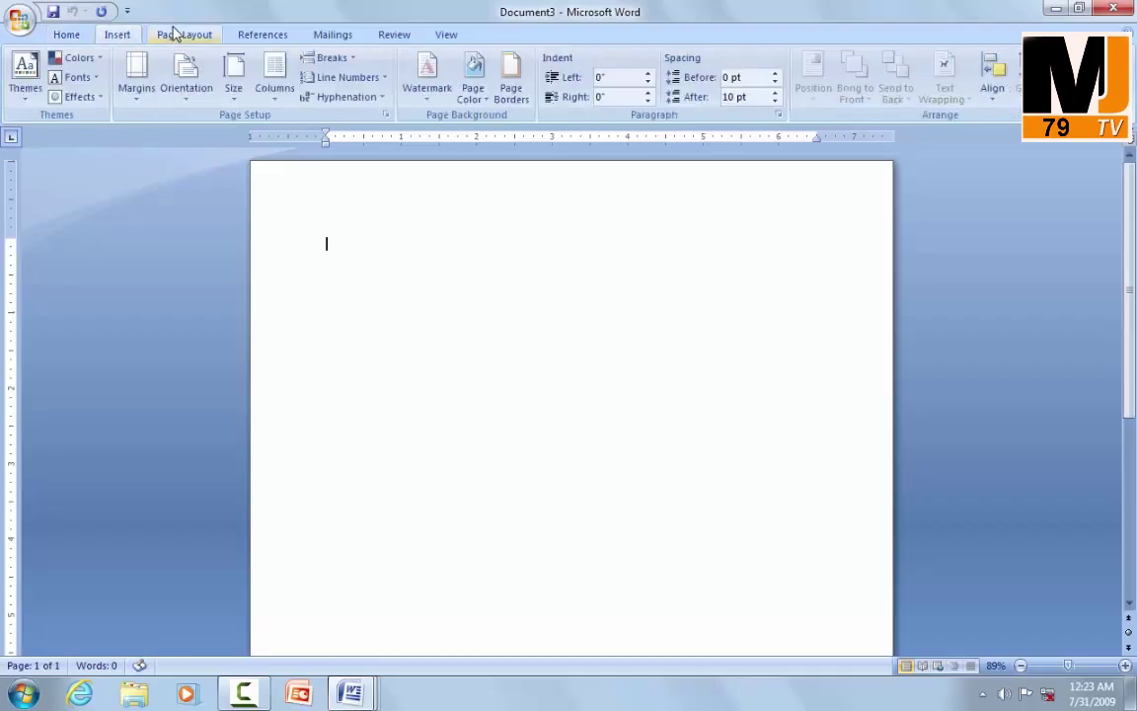
left_click(66, 34)
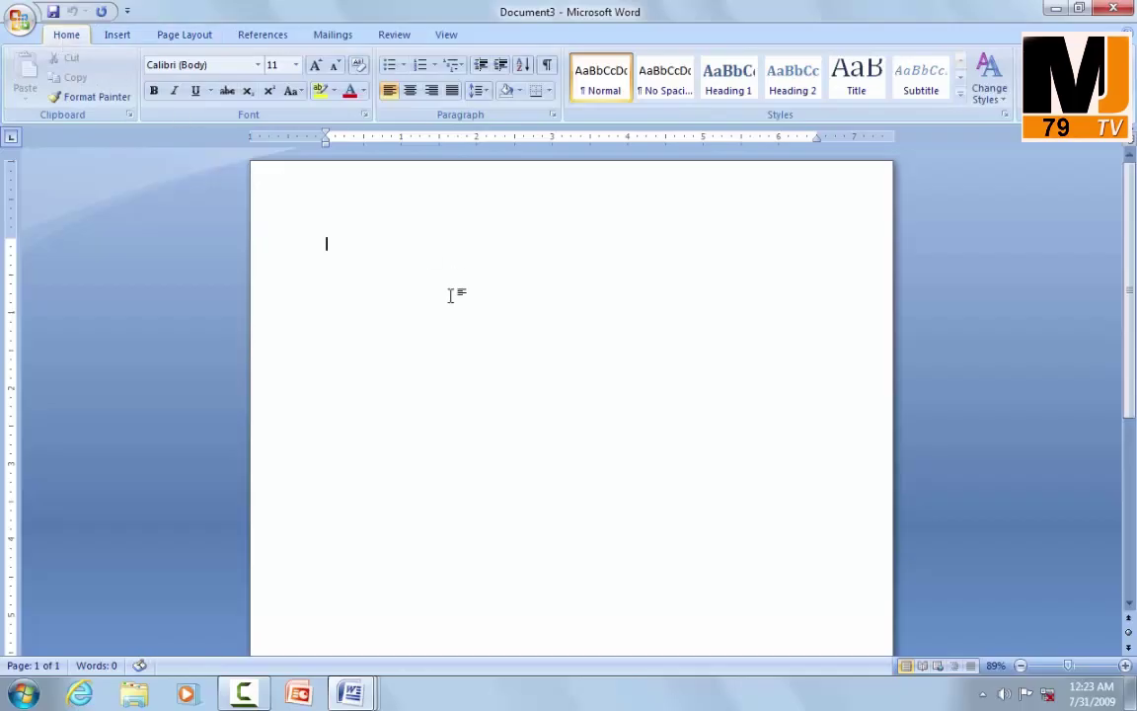